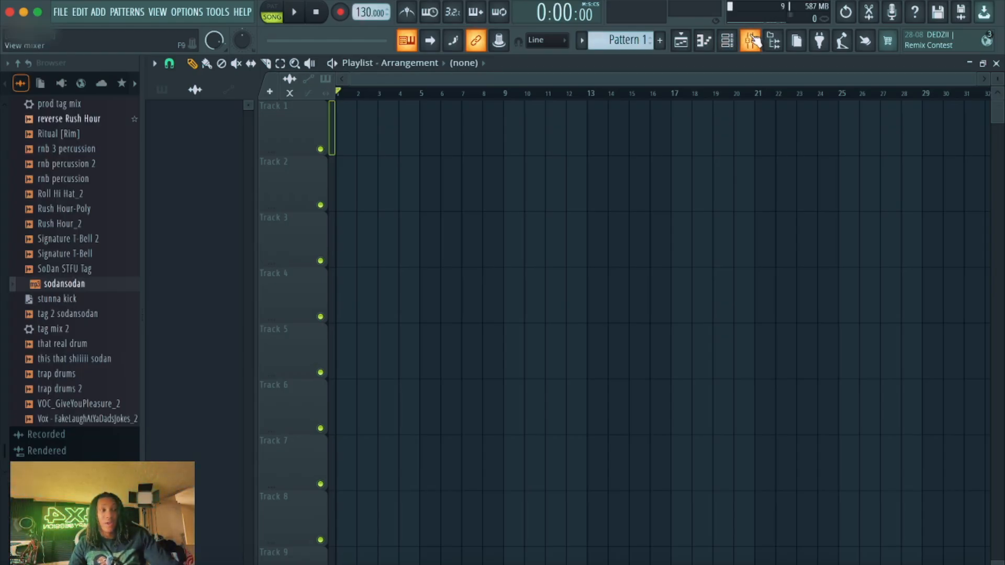
# Step: Open the channel rack and replace the 808 Kick channel's sample with BRING BACK OLD DRILL from the drum kit's 808s folder
pyautogui.click(727, 41)
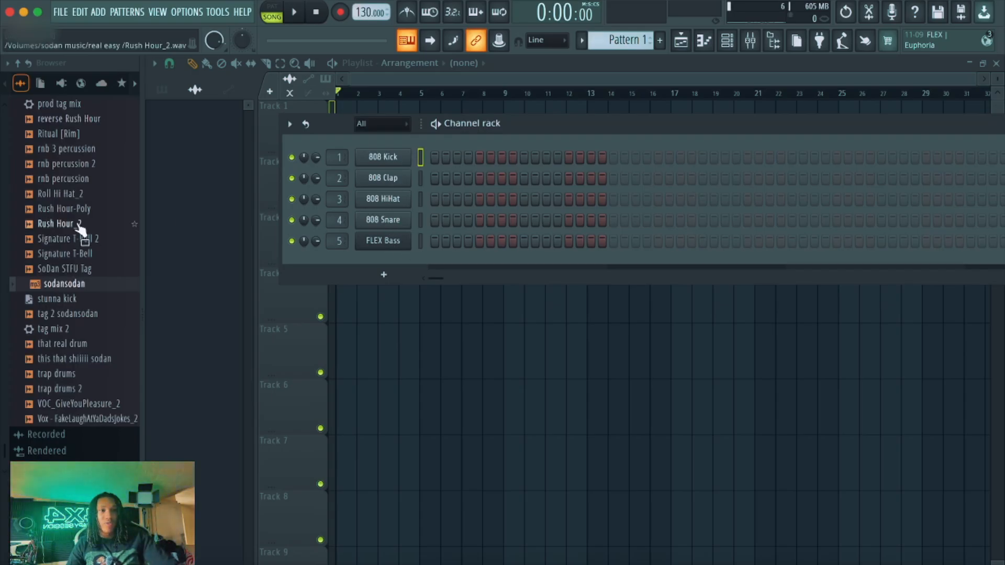
pyautogui.scroll(15, 84, 225)
pyautogui.scroll(20, 124, 229)
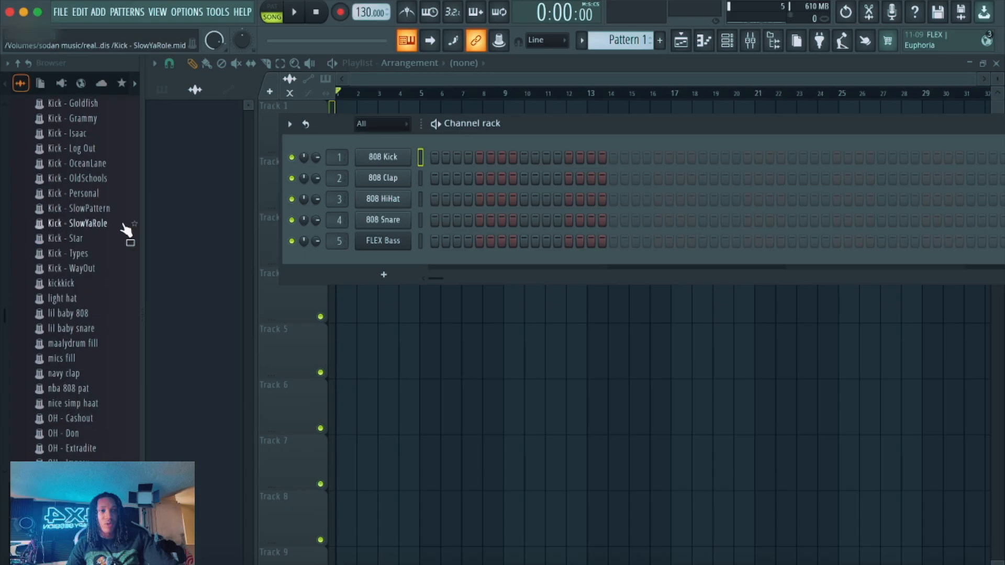
pyautogui.scroll(10, 127, 230)
pyautogui.scroll(-6, 95, 215)
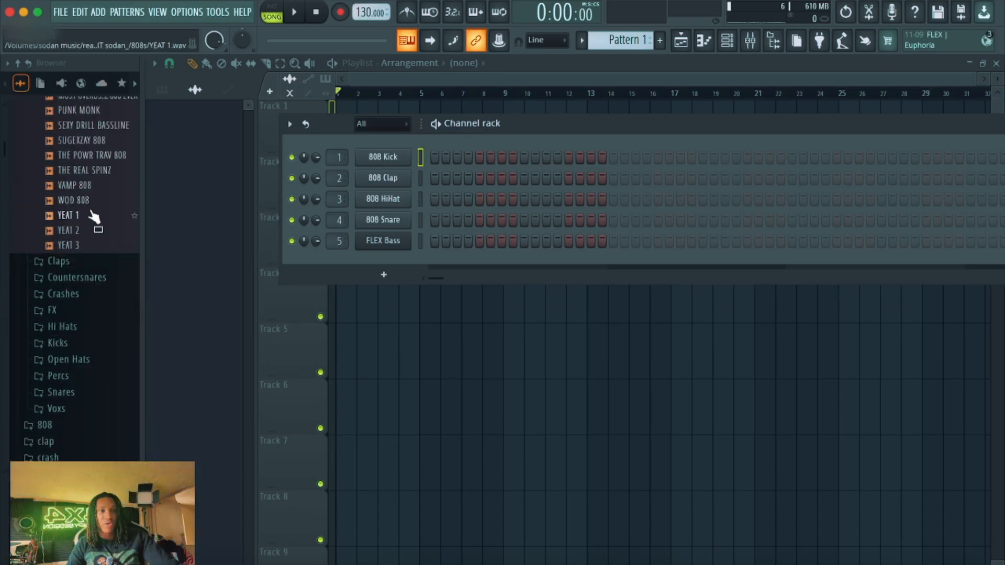
pyautogui.scroll(6, 105, 214)
pyautogui.scroll(-3, 120, 230)
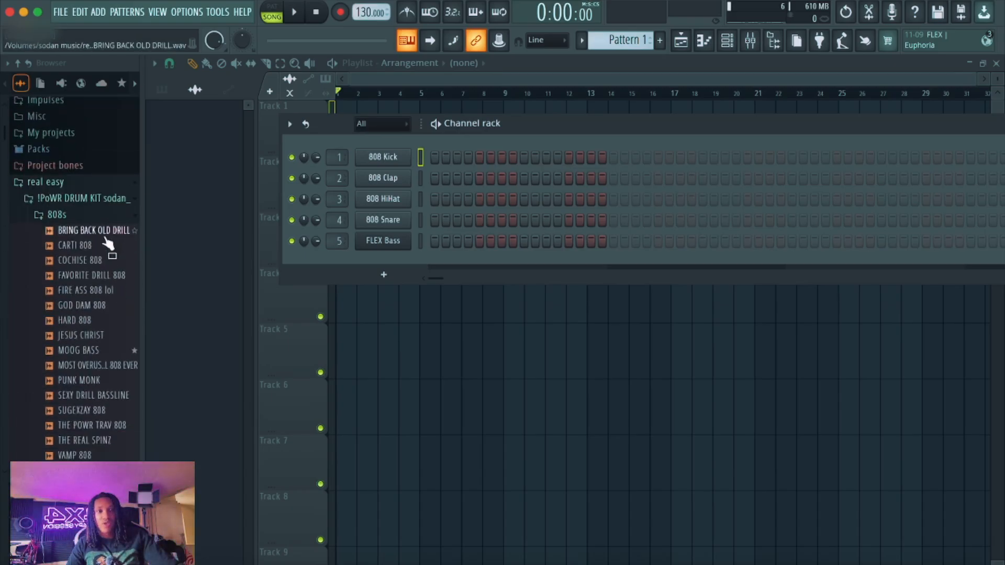
pyautogui.click(107, 234)
pyautogui.moveTo(110, 241); pyautogui.dragTo(395, 158)
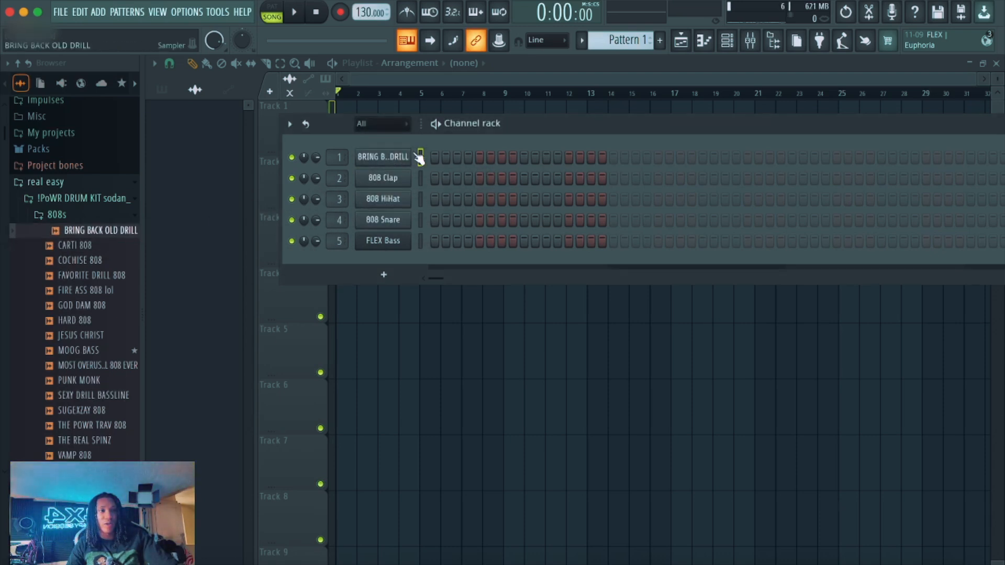
# Step: Try out a single note on step 1 of the BRING BACK OLD DRILL channel in pattern mode and clear it
pyautogui.click(435, 157)
pyautogui.click(272, 11)
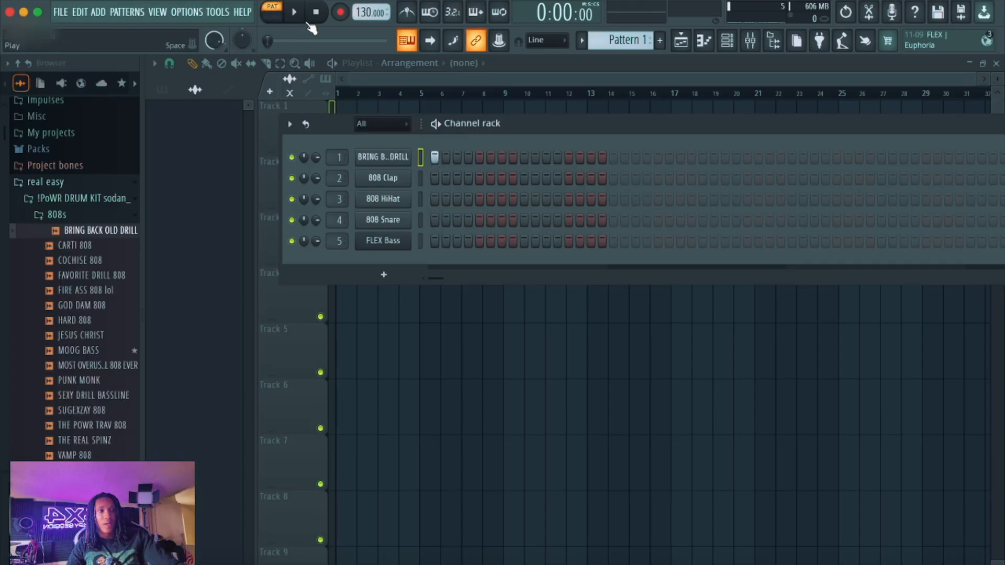
pyautogui.press('space')
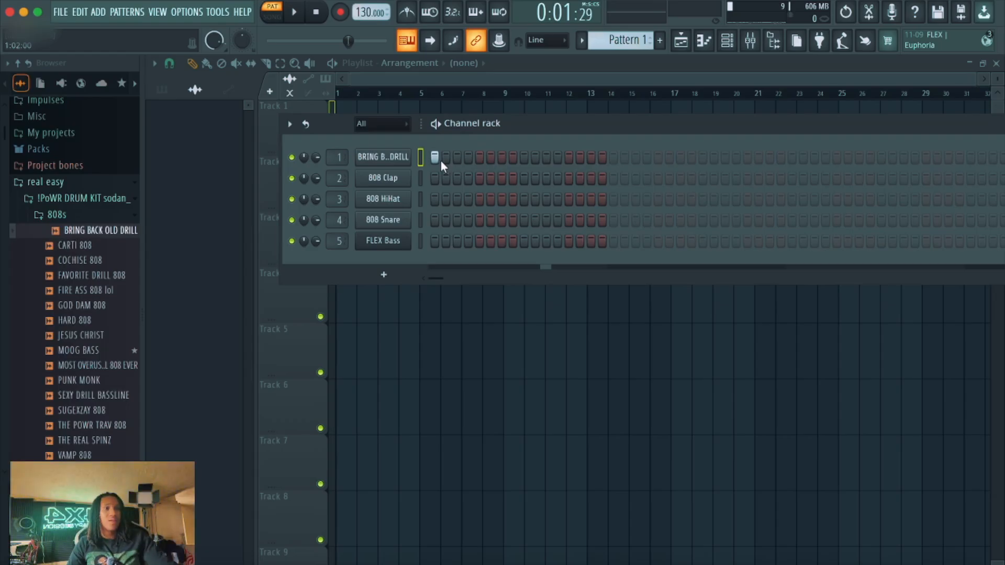
pyautogui.click(435, 158)
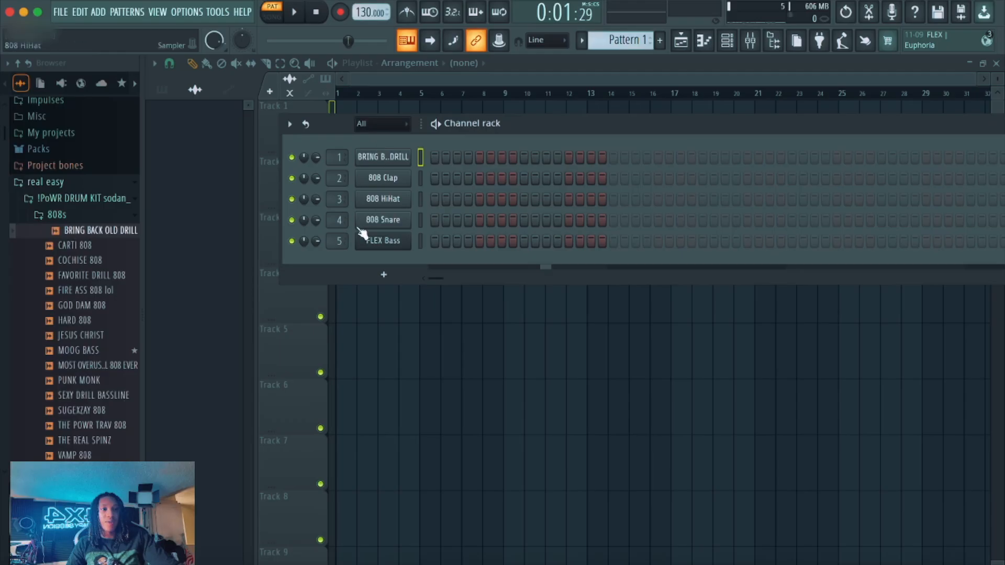
# Step: Add FATTER KICK from the drum kit's Kicks folder as a new channel and route it to mixer track 6
pyautogui.click(93, 212)
pyautogui.scroll(-5, 97, 238)
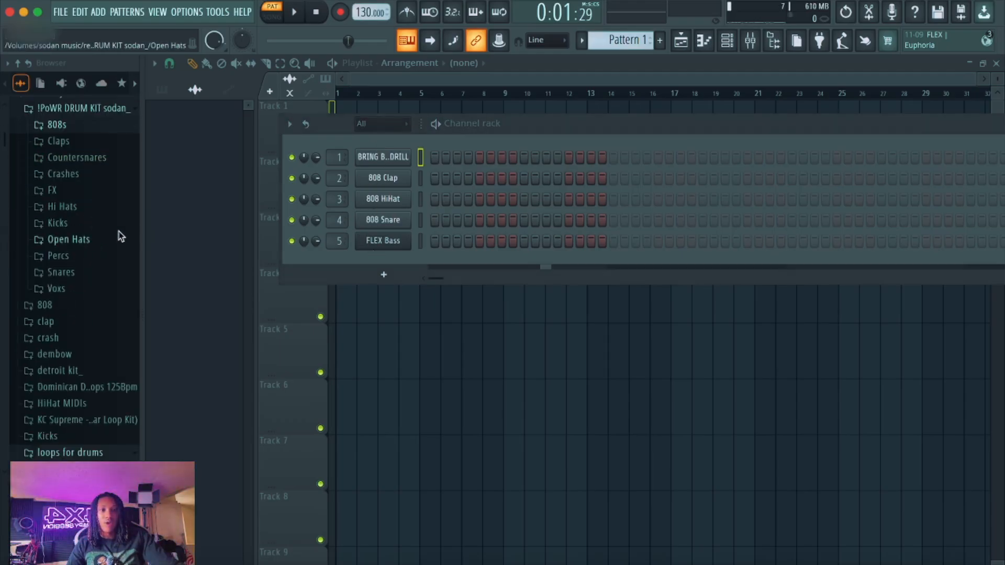
pyautogui.click(119, 228)
pyautogui.click(105, 255)
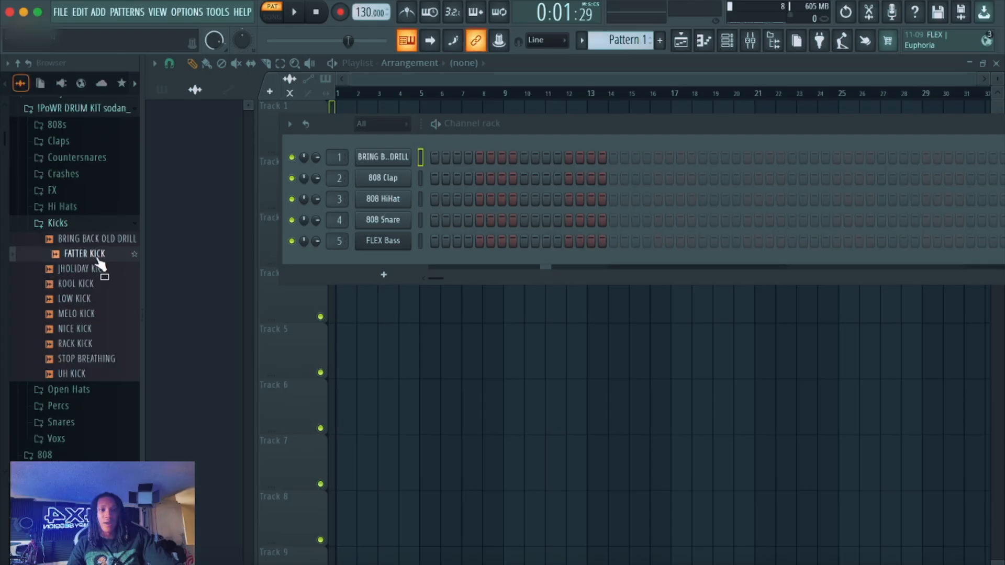
pyautogui.moveTo(88, 259); pyautogui.dragTo(384, 258)
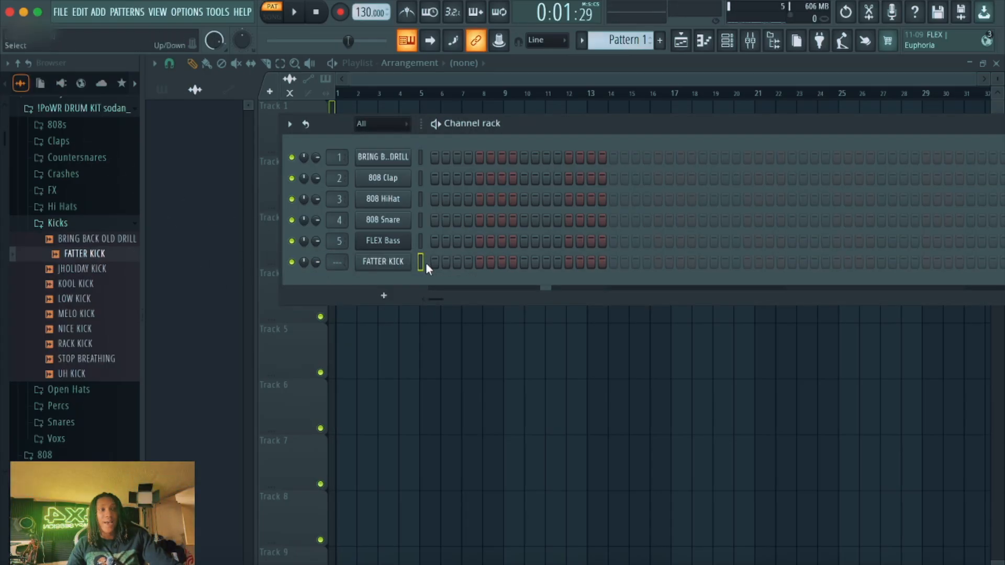
pyautogui.moveTo(338, 262); pyautogui.dragTo(339, 258)
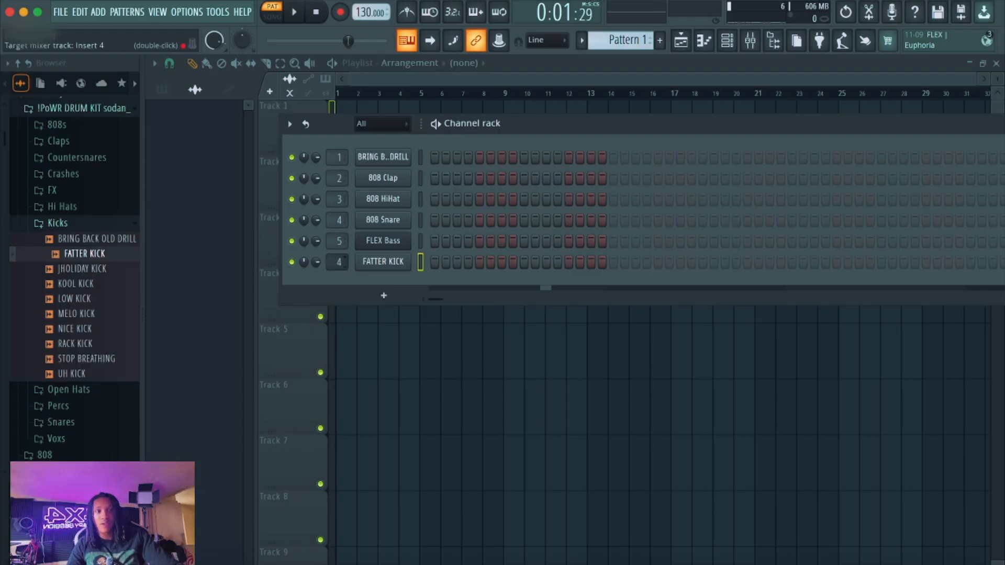
pyautogui.moveTo(338, 261); pyautogui.dragTo(338, 259)
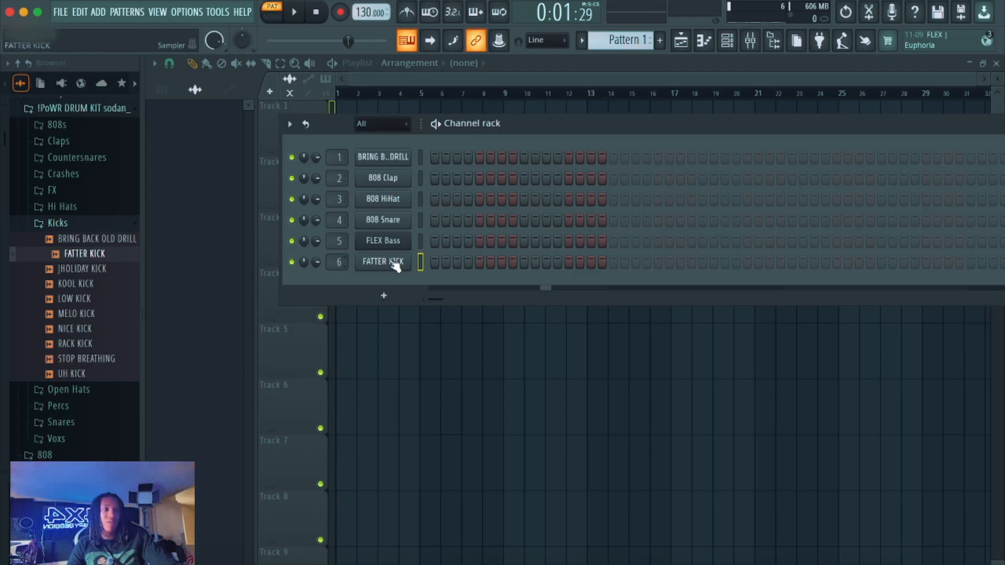
# Step: Place FATTER KICK notes on steps 1, 5, 9 and 13 and play the pattern briefly
pyautogui.click(480, 262)
pyautogui.click(524, 262)
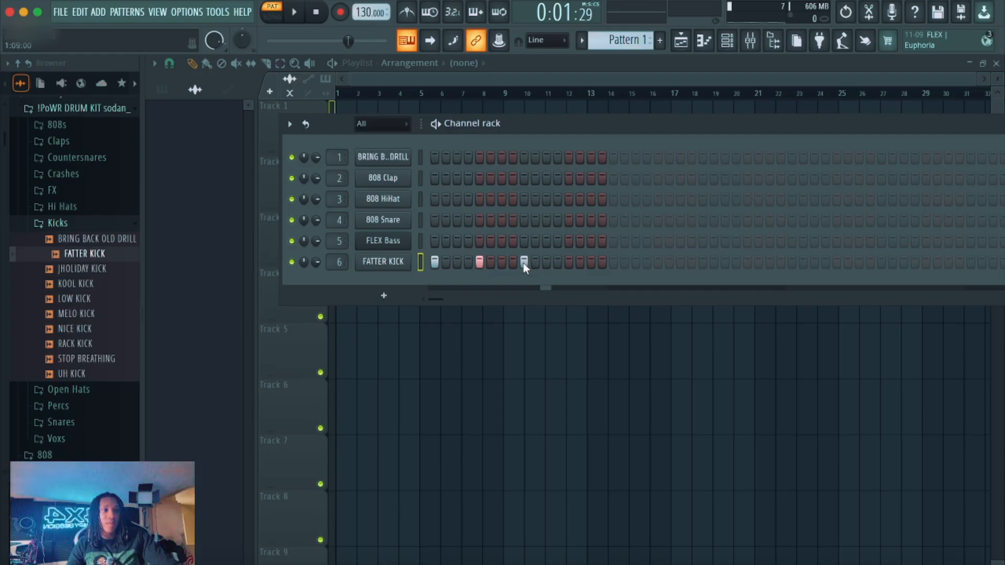
pyautogui.click(569, 262)
pyautogui.click(298, 15)
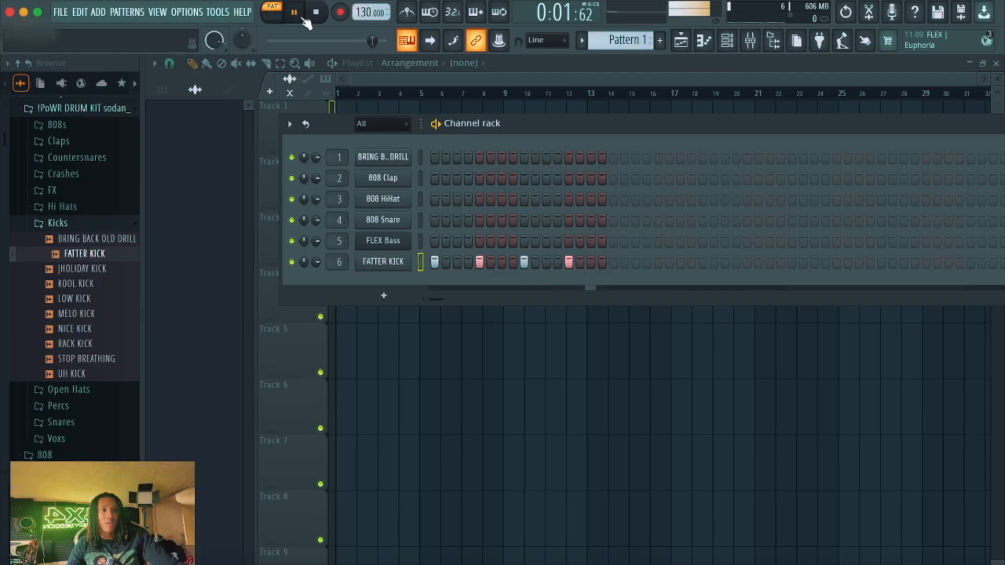
pyautogui.click(303, 17)
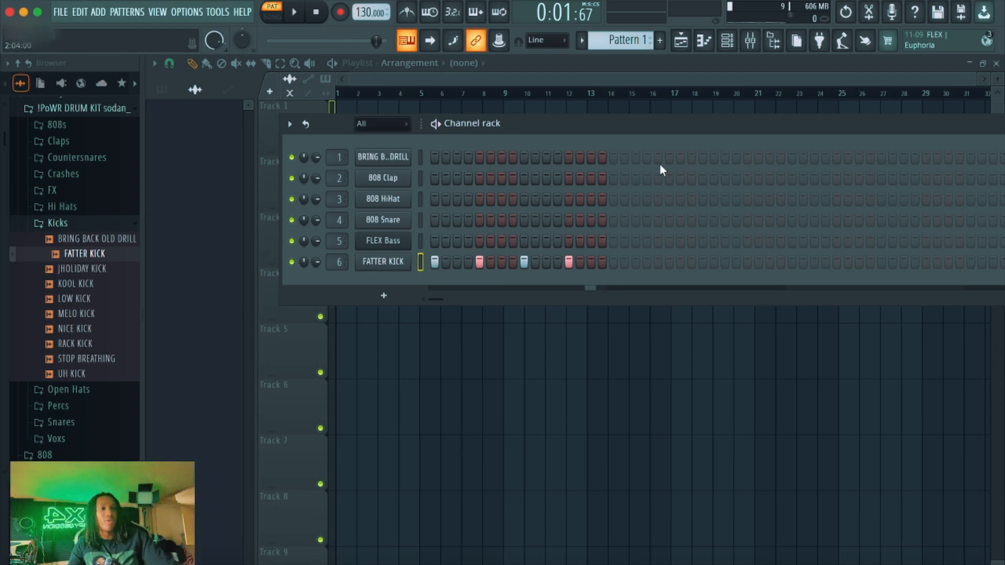
# Step: Clear all the FATTER KICK steps and close the channel rack
pyautogui.click(569, 262)
pyautogui.click(524, 262)
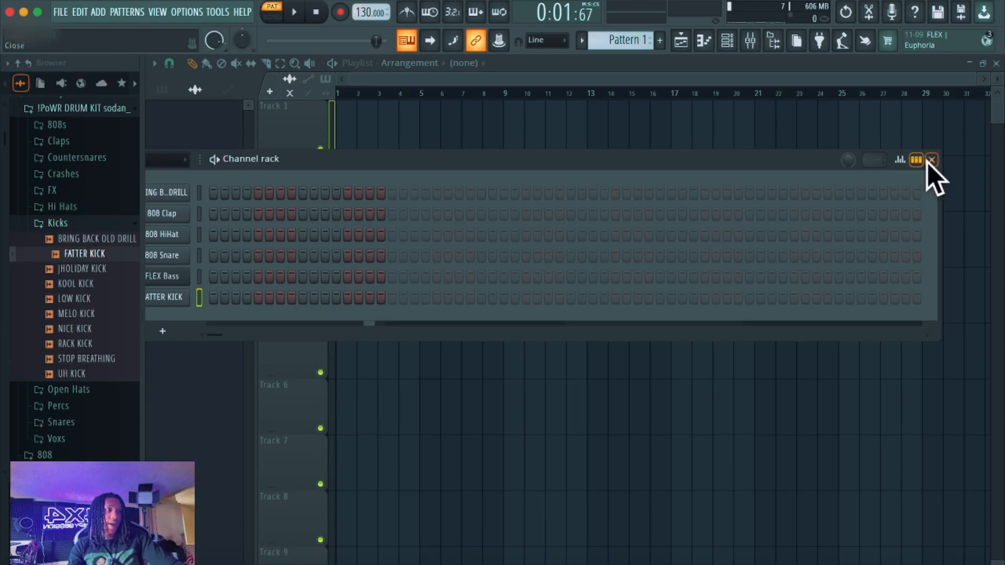
pyautogui.click(932, 159)
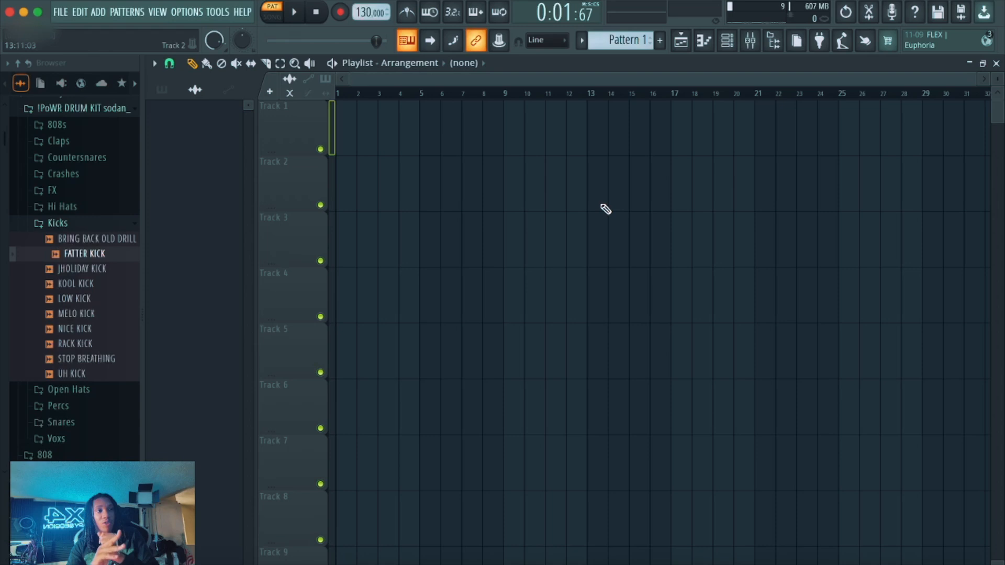
# Step: Reopen the channel rack and place 808 HiHat notes on steps 2 and 8 and FLEX Bass notes on steps 1, 7 and 12
pyautogui.click(727, 40)
pyautogui.moveTo(371, 167); pyautogui.dragTo(620, 132)
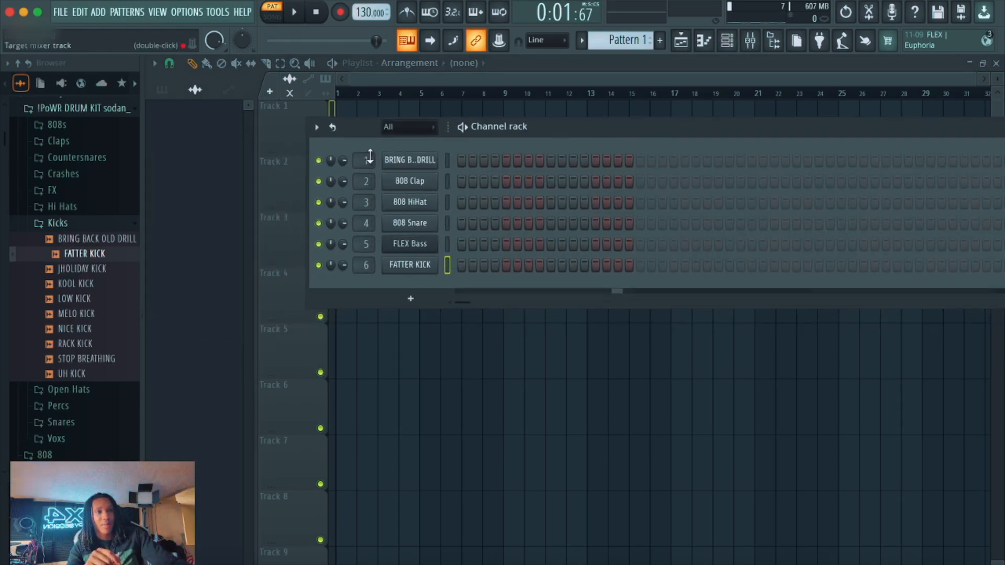
pyautogui.click(473, 202)
pyautogui.click(540, 202)
pyautogui.click(528, 245)
pyautogui.click(461, 245)
pyautogui.click(584, 244)
# Step: Place 808 Snare notes on steps 8 and 12 and further 808 HiHat notes on steps 10, 13 and 14
pyautogui.click(540, 223)
pyautogui.click(584, 223)
pyautogui.click(562, 202)
pyautogui.click(596, 202)
pyautogui.click(607, 202)
# Step: Place BRING BACK OLD DRILL notes on steps 5, 6 and 15 and an 808 Clap note on step 2
pyautogui.click(506, 160)
pyautogui.click(517, 161)
pyautogui.click(618, 161)
pyautogui.click(472, 181)
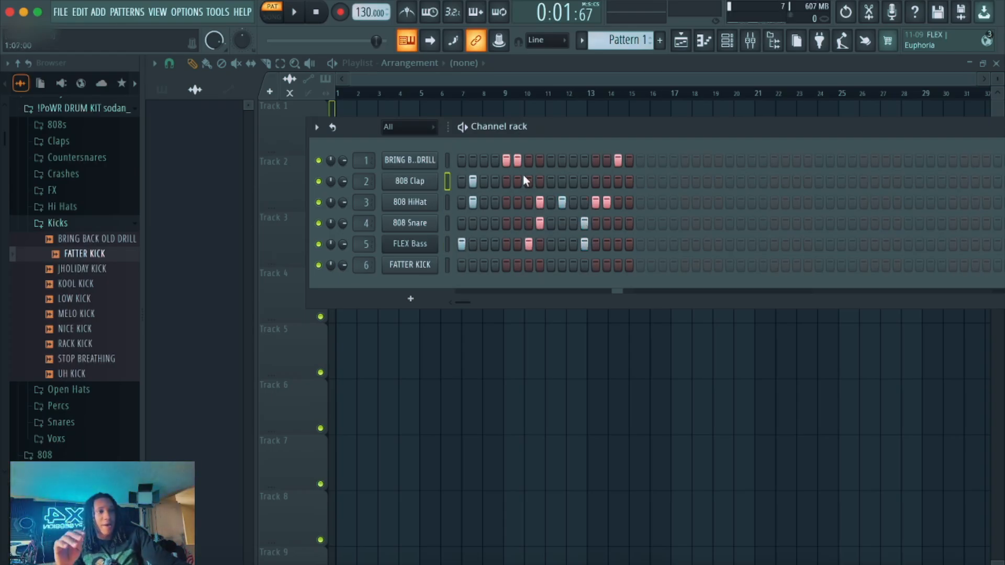
pyautogui.moveTo(557, 126); pyautogui.dragTo(595, 150)
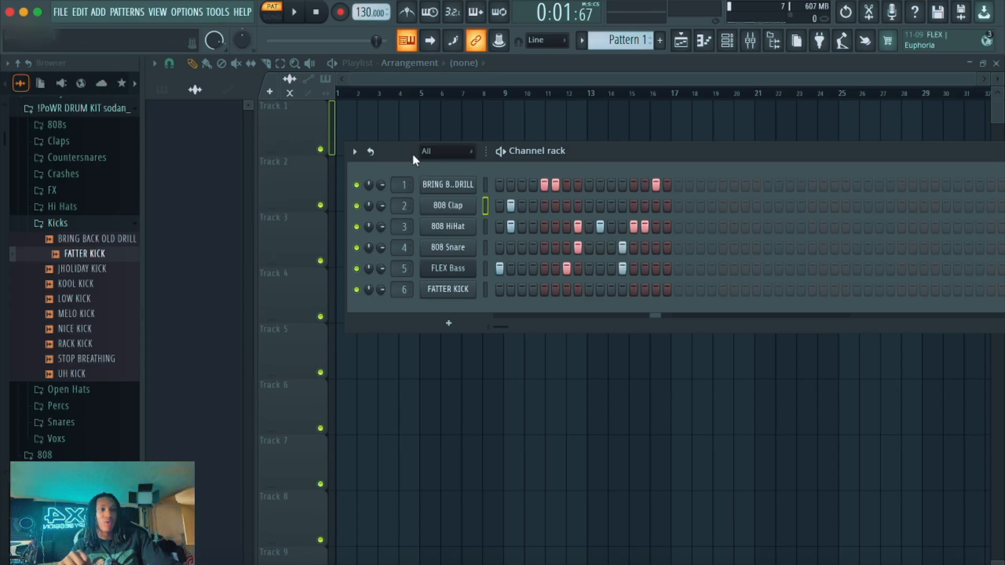
pyautogui.moveTo(585, 153); pyautogui.dragTo(620, 237)
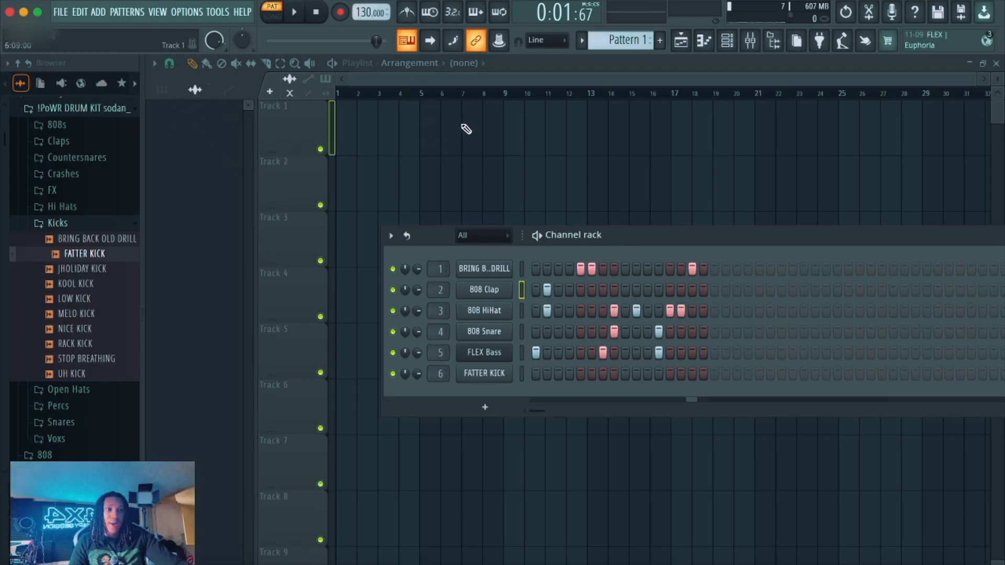
pyautogui.moveTo(618, 242); pyautogui.dragTo(613, 208)
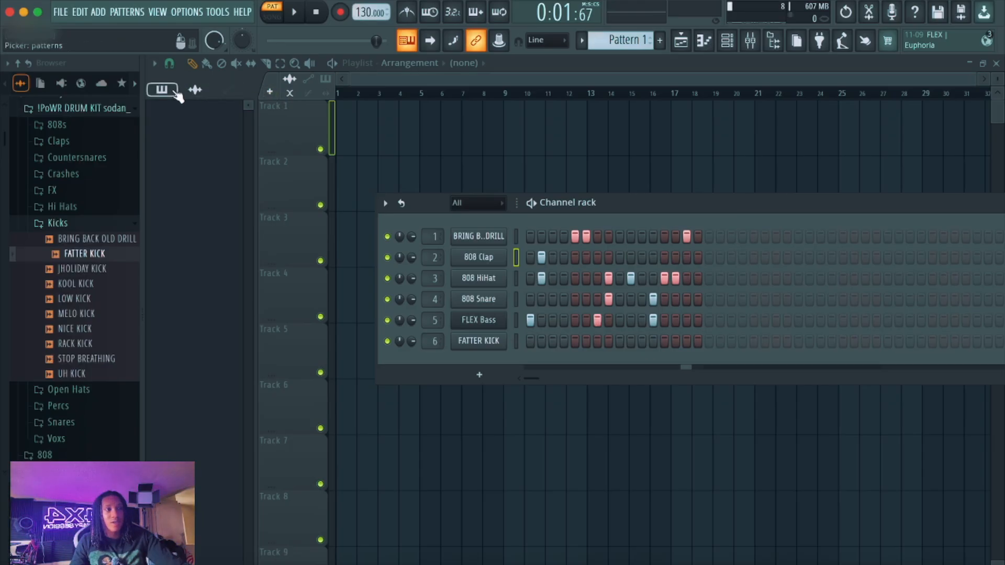
# Step: Show the patterns in the playlist picker and place Pattern 1 at bar 1 of Track 1
pyautogui.click(175, 92)
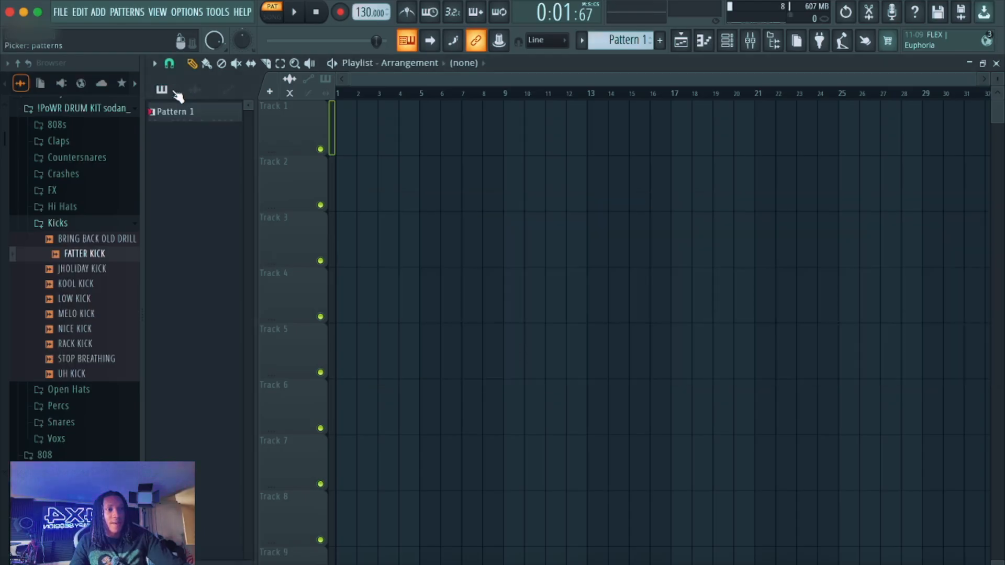
pyautogui.click(191, 114)
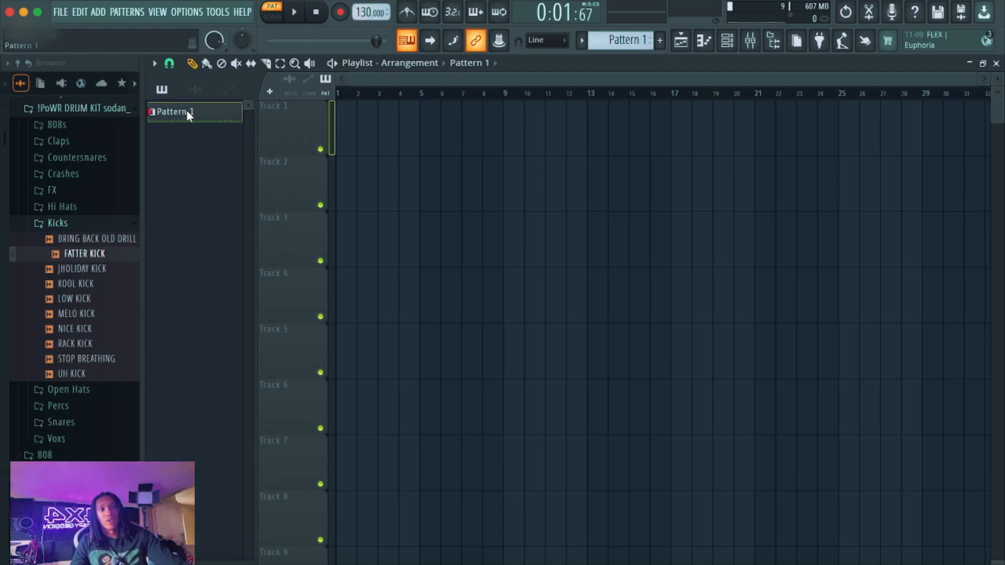
pyautogui.click(358, 127)
pyautogui.moveTo(371, 138); pyautogui.dragTo(349, 139)
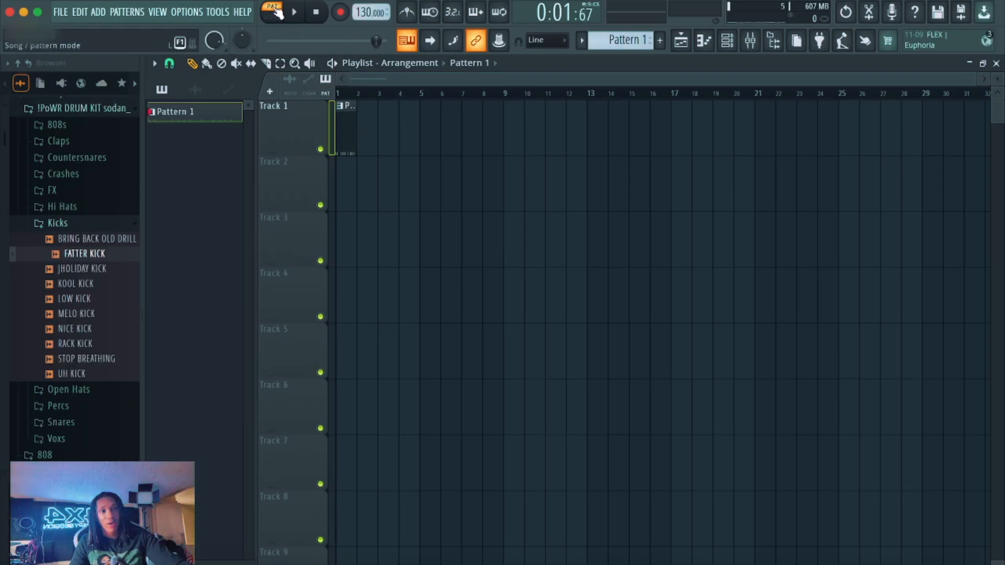
# Step: Switch playback to song mode and play the arrangement briefly
pyautogui.click(275, 11)
pyautogui.click(297, 16)
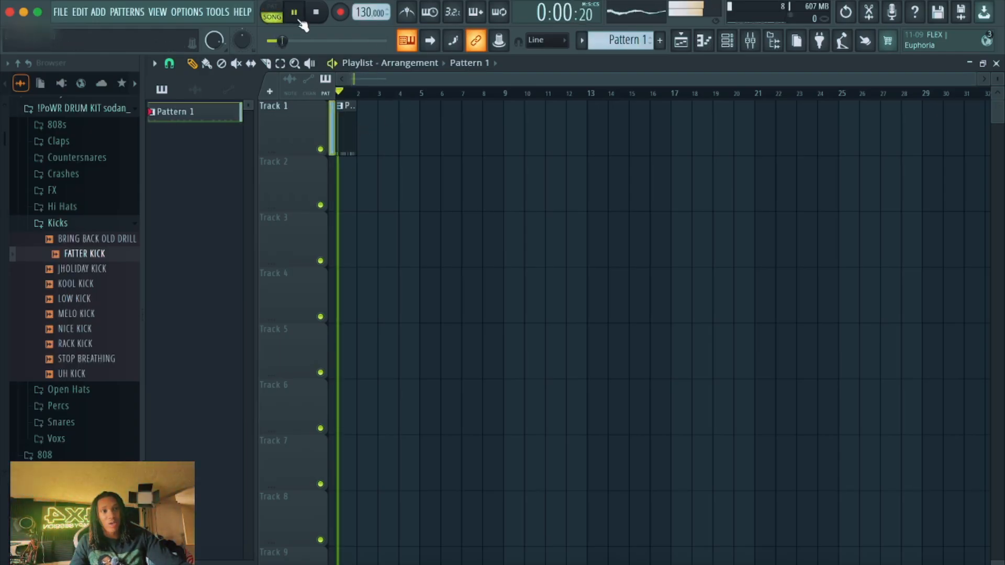
pyautogui.click(301, 16)
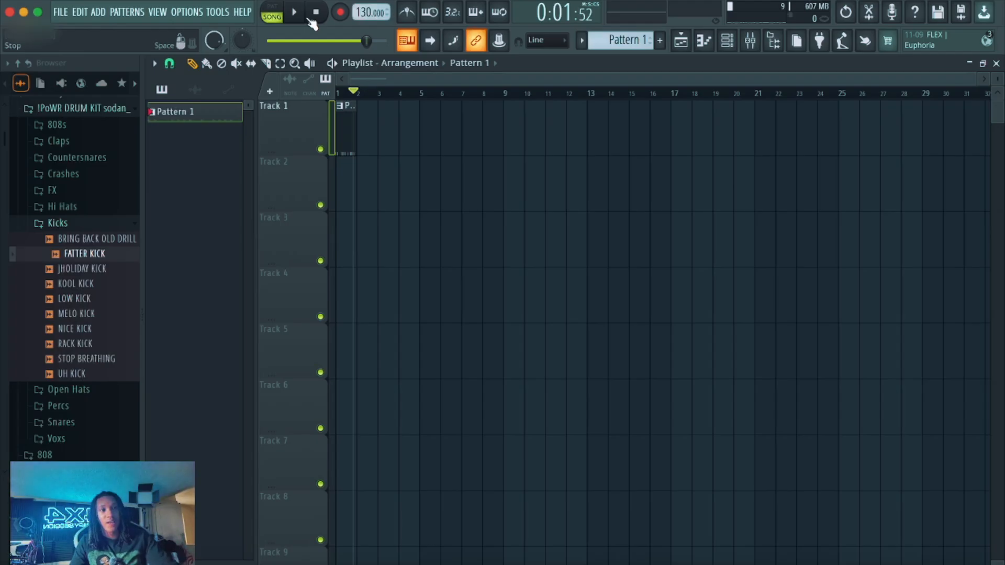
# Step: Repeat Pattern 1 on Track 1 so that clips fill bars 2 through 8
pyautogui.click(367, 127)
pyautogui.click(387, 127)
pyautogui.click(429, 127)
pyautogui.click(409, 127)
pyautogui.click(471, 127)
pyautogui.click(489, 128)
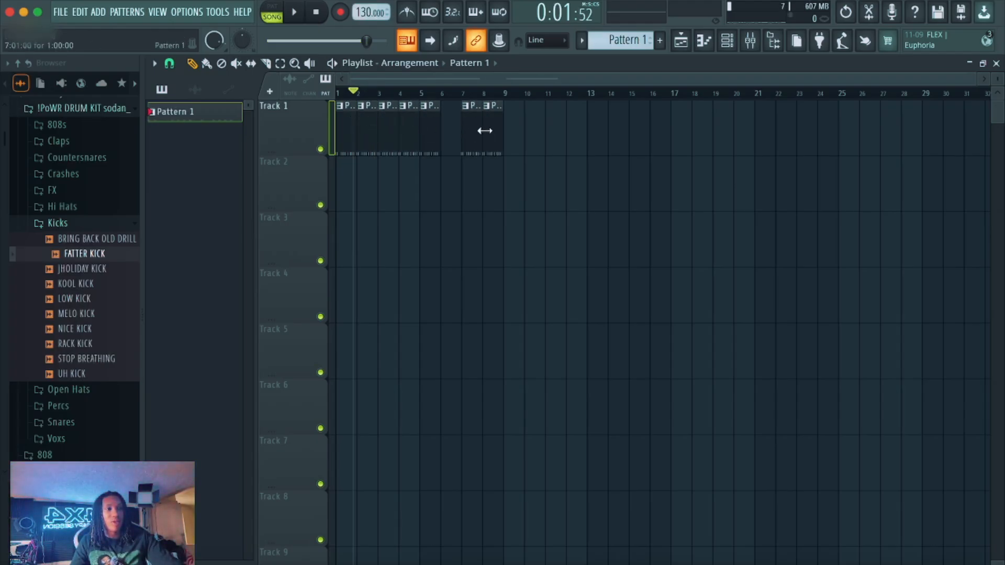
pyautogui.click(456, 130)
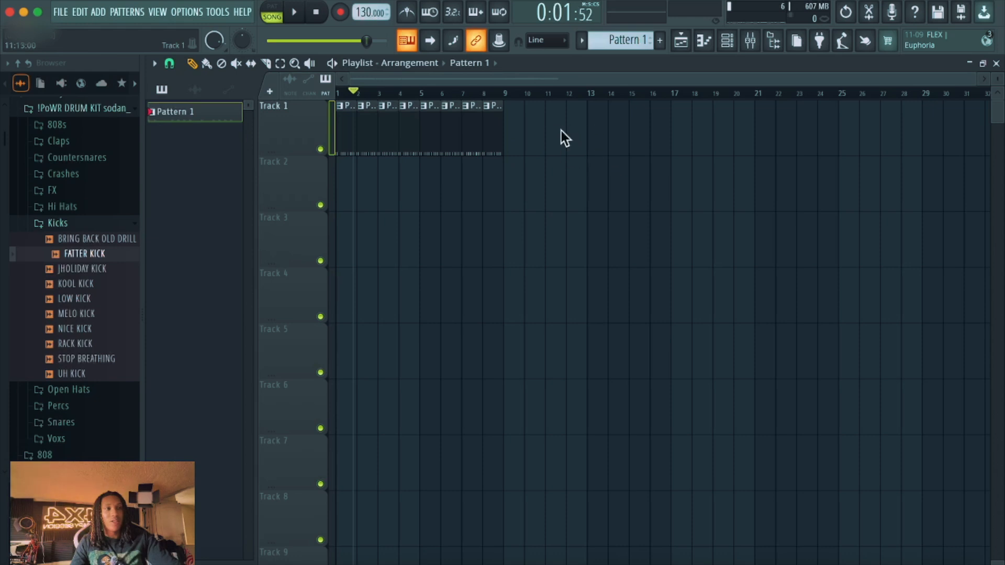
# Step: Delete all the Pattern 1 clips from Track 1 of the playlist
pyautogui.click(492, 91)
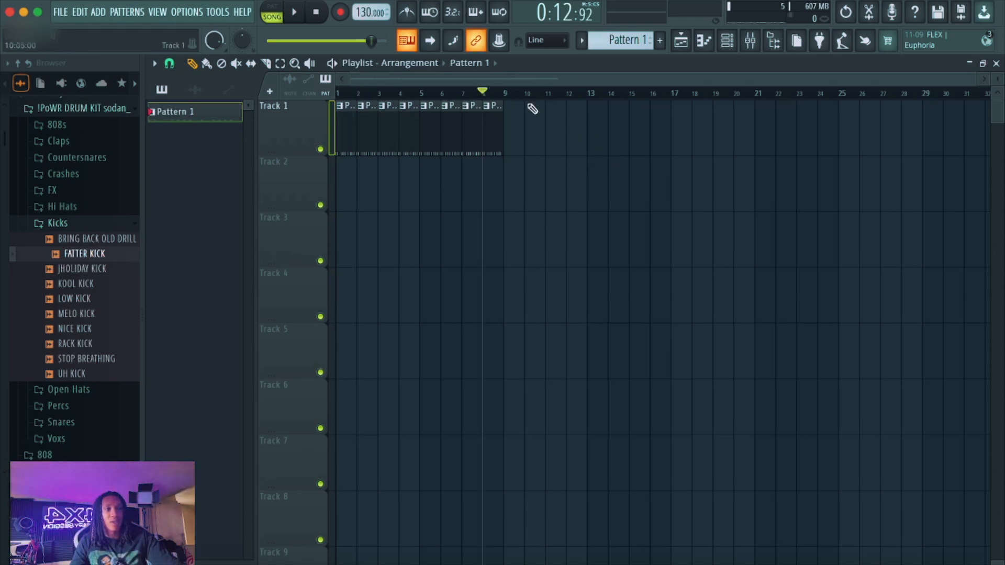
pyautogui.click(301, 111)
pyautogui.press('Delete')
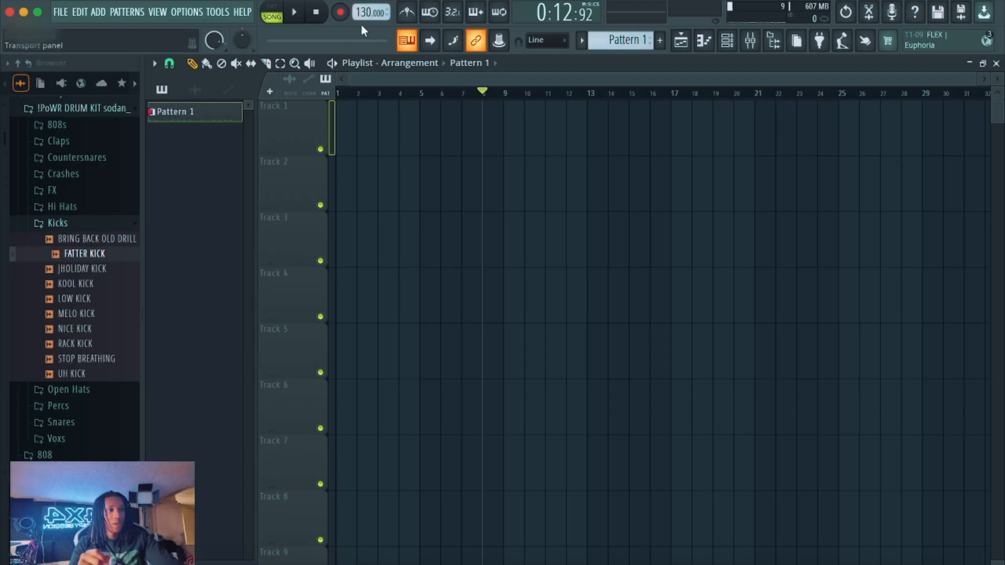
# Step: Examine the playlist's timeline and lower tracks, moving the playhead to different bars
pyautogui.click(577, 92)
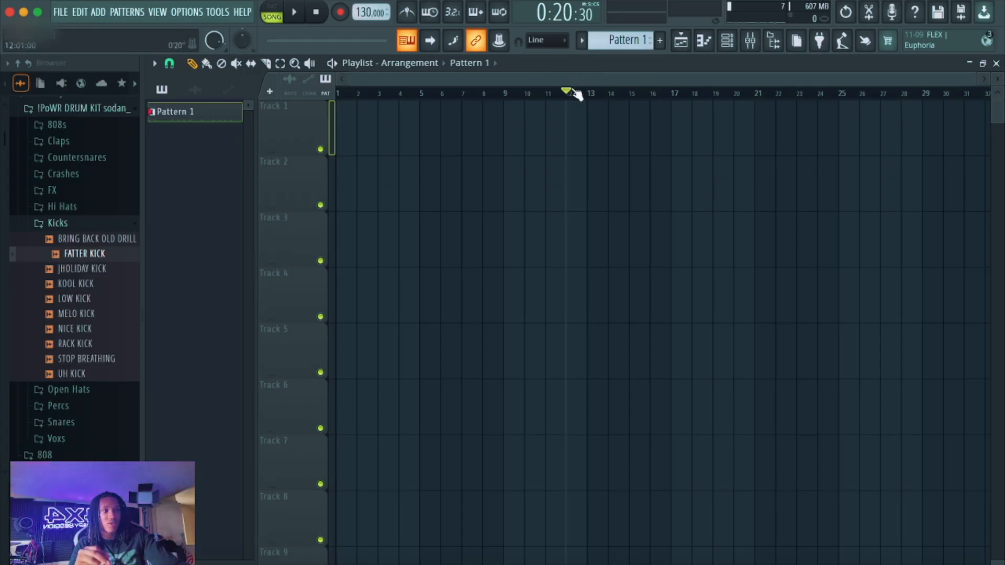
pyautogui.click(735, 93)
pyautogui.scroll(3, 776, 94)
pyautogui.scroll(3, 767, 98)
pyautogui.scroll(-10, 766, 97)
pyautogui.moveTo(880, 79); pyautogui.dragTo(976, 106)
pyautogui.moveTo(555, 80); pyautogui.dragTo(802, 85)
pyautogui.click(958, 93)
pyautogui.click(936, 93)
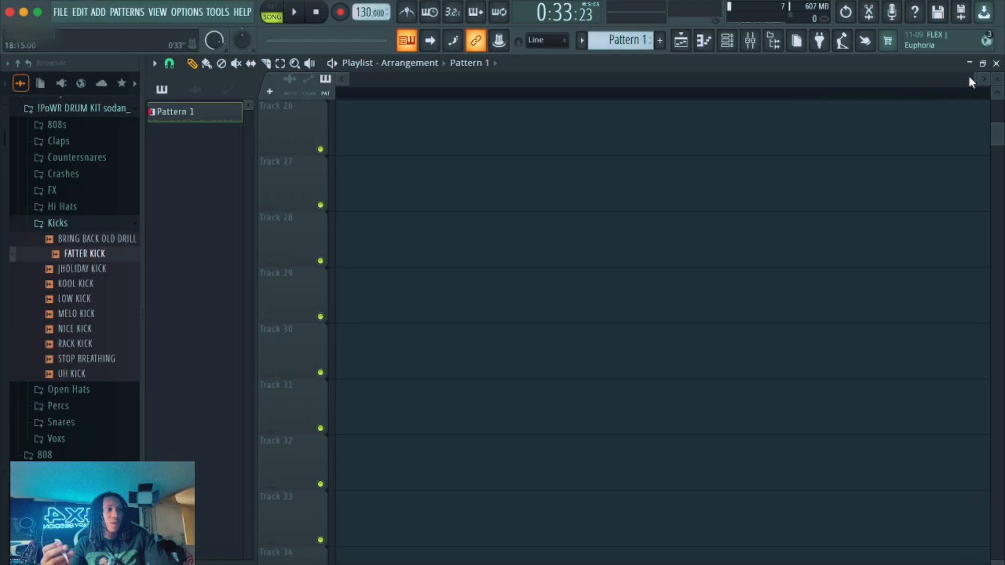
pyautogui.moveTo(972, 78); pyautogui.dragTo(168, 89)
pyautogui.scroll(-4, 366, 95)
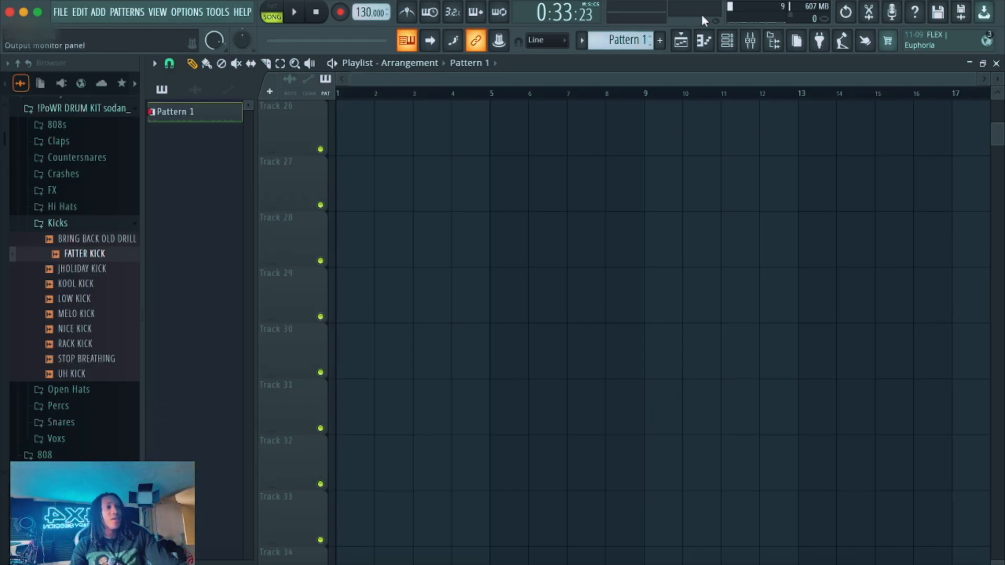
# Step: View the piano roll and the playlist in turn, and position the channel rack over the upper part of the playlist
pyautogui.click(703, 44)
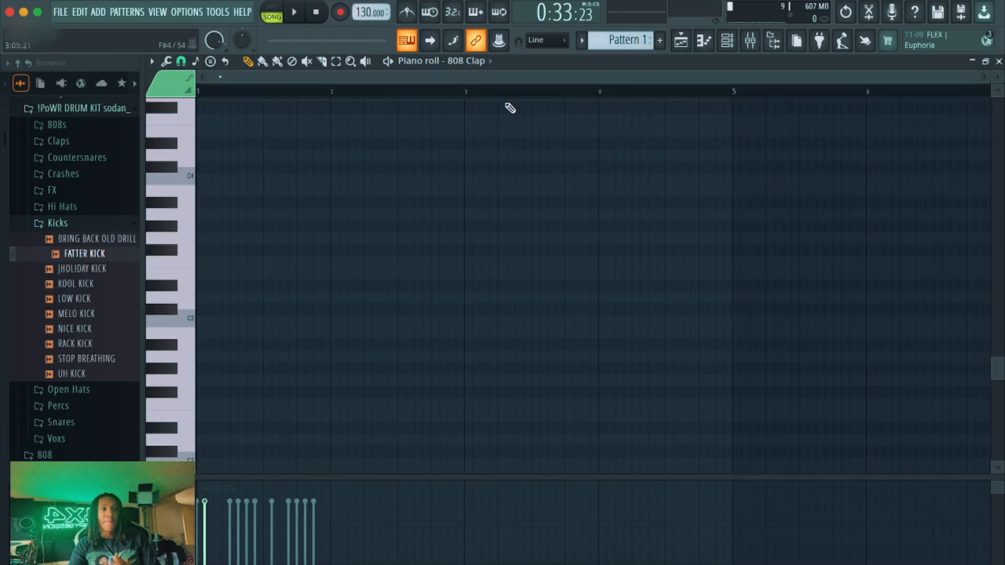
pyautogui.click(750, 40)
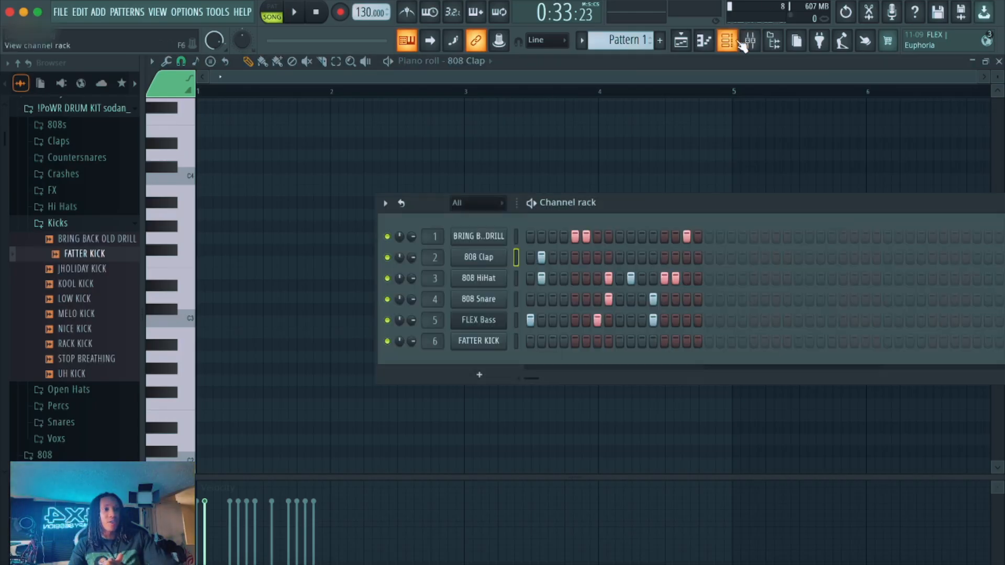
pyautogui.moveTo(627, 203); pyautogui.dragTo(586, 170)
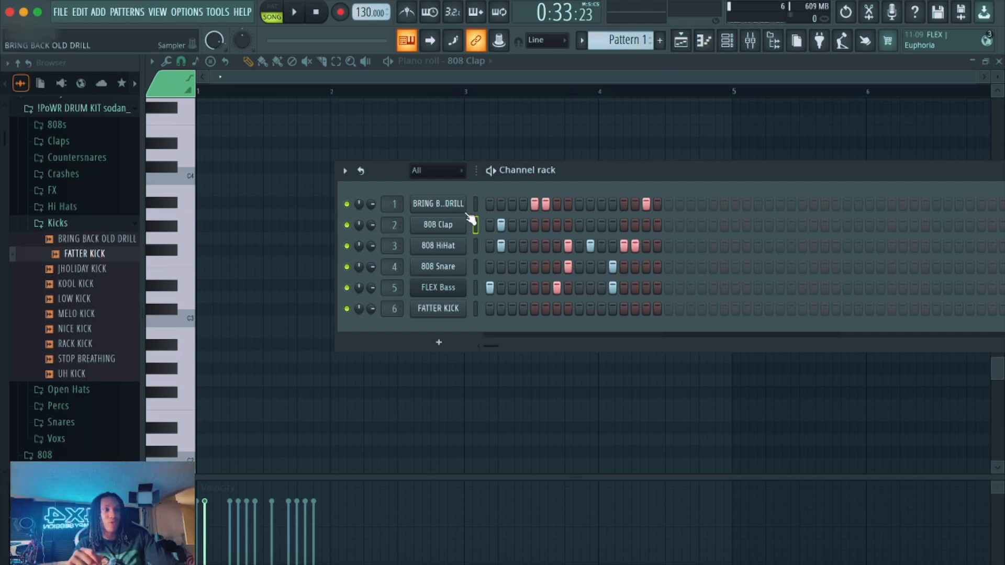
pyautogui.click(680, 42)
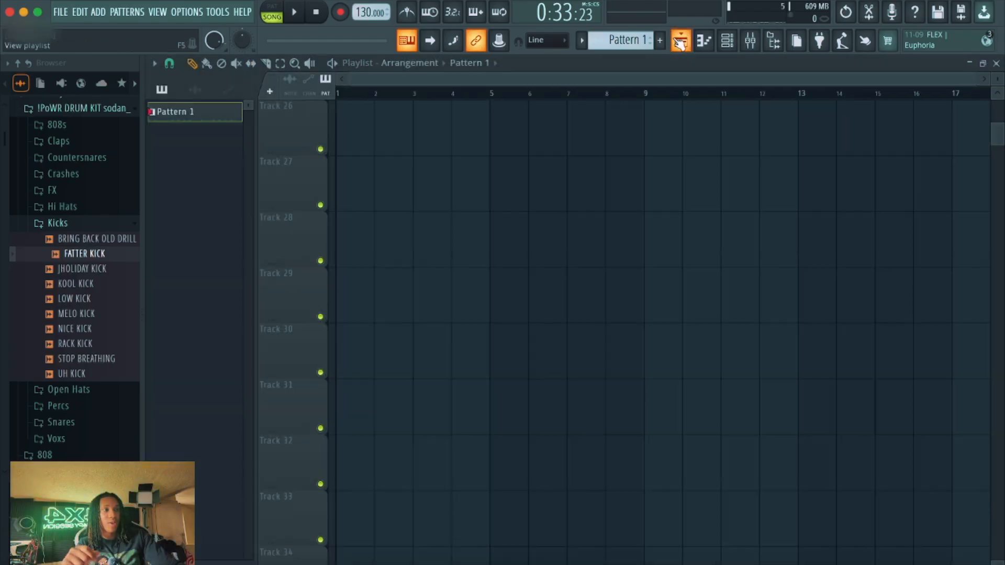
pyautogui.click(728, 41)
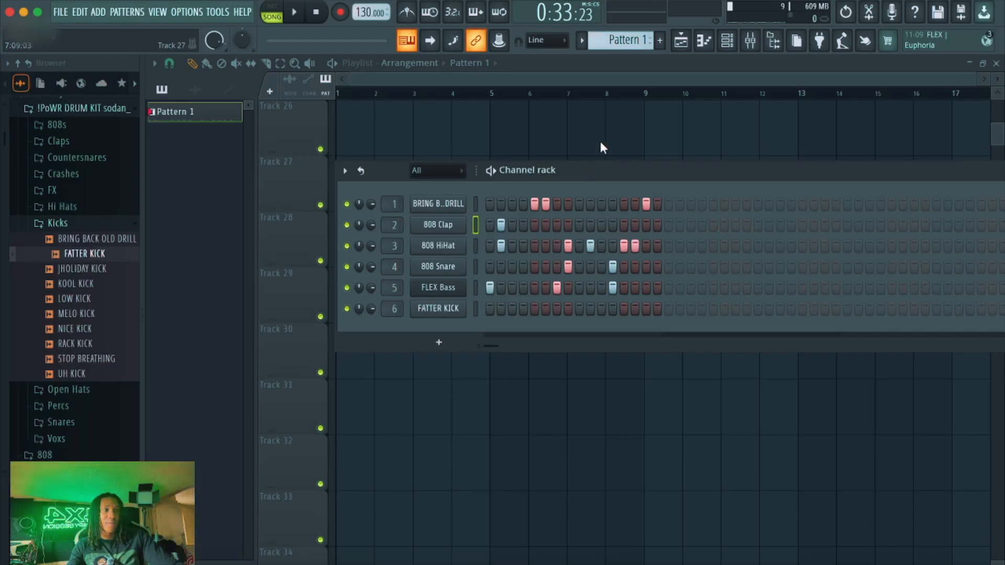
pyautogui.moveTo(591, 173); pyautogui.dragTo(588, 136)
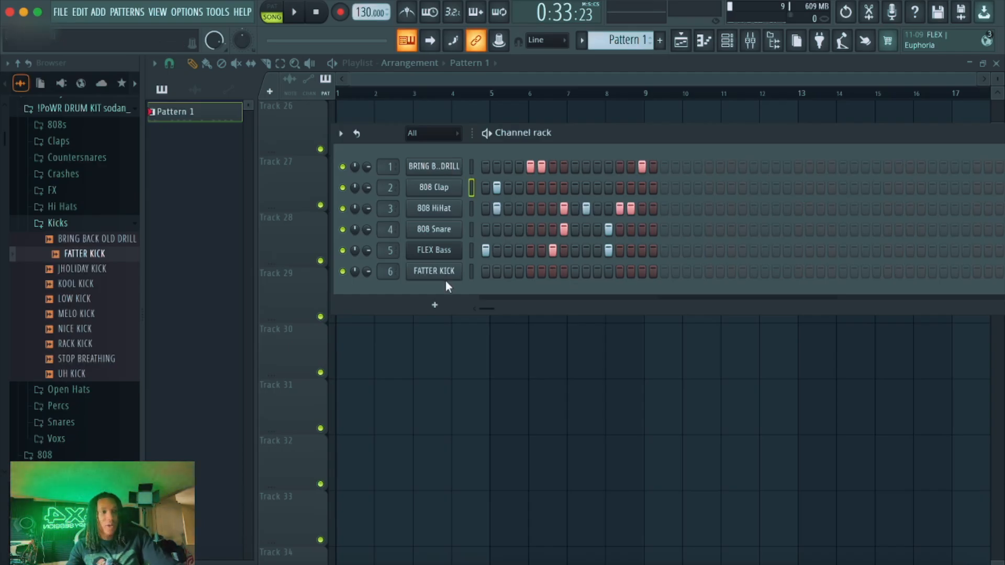
# Step: Cut the programmed steps from the 808 Snare, 808 HiHat, 808 Clap and remaining channels in the channel rack
pyautogui.rightClick(444, 230)
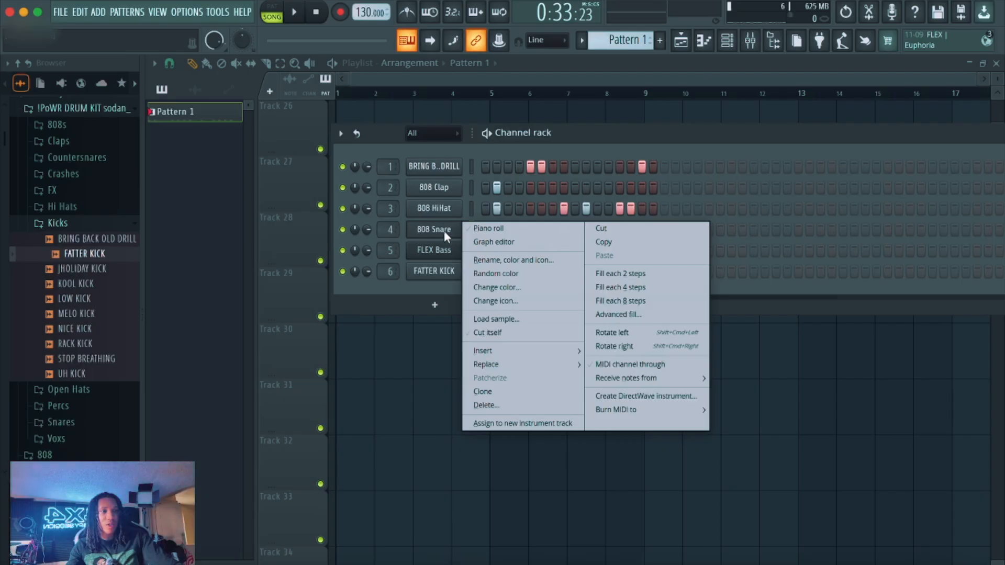
pyautogui.click(597, 229)
pyautogui.rightClick(442, 208)
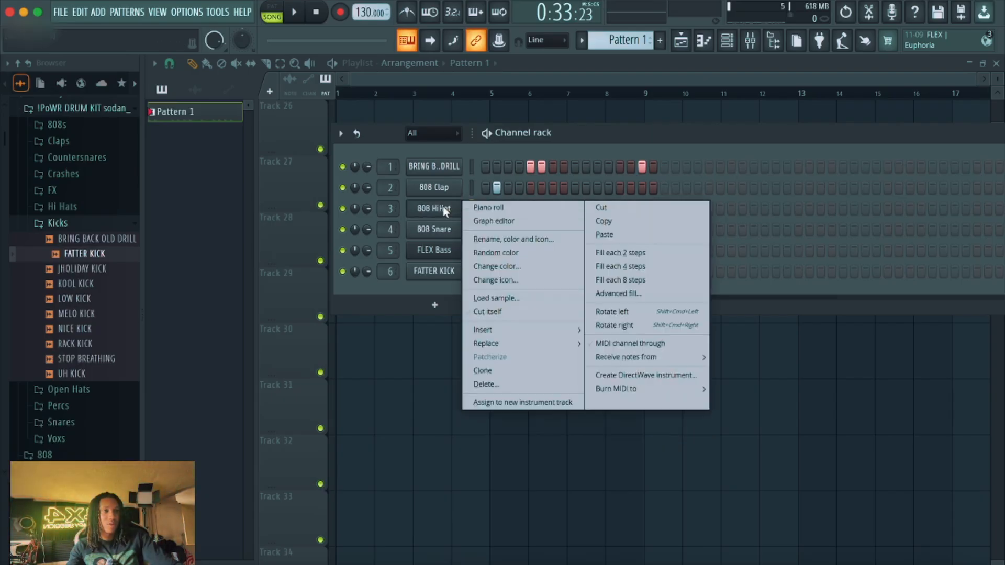
pyautogui.click(602, 208)
pyautogui.rightClick(437, 187)
pyautogui.click(601, 187)
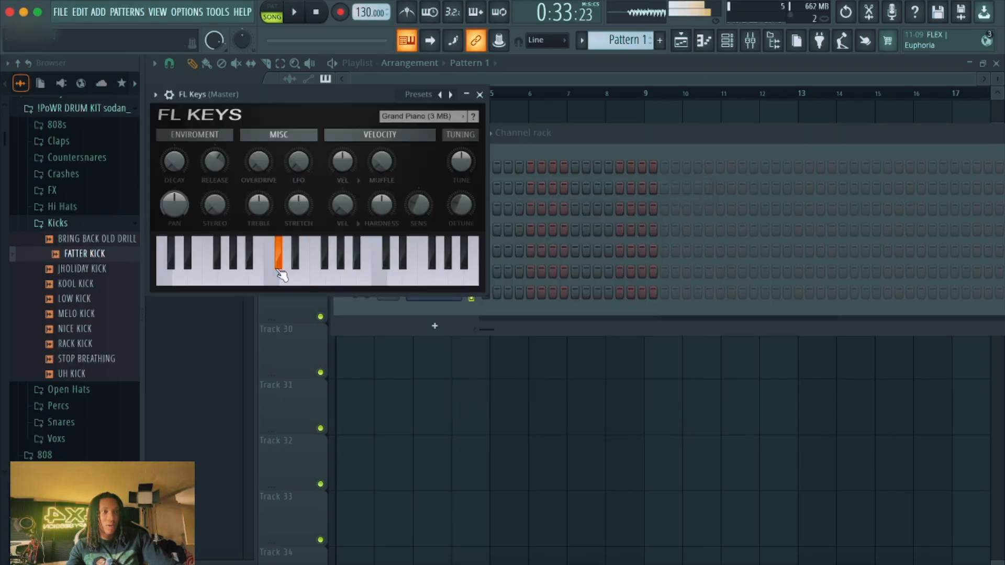
# Step: Add an FL Keys channel, test its piano sound and activate its steps 1, 5, 8, 10, 12, 13, 16, 17 and 21
pyautogui.click(252, 270)
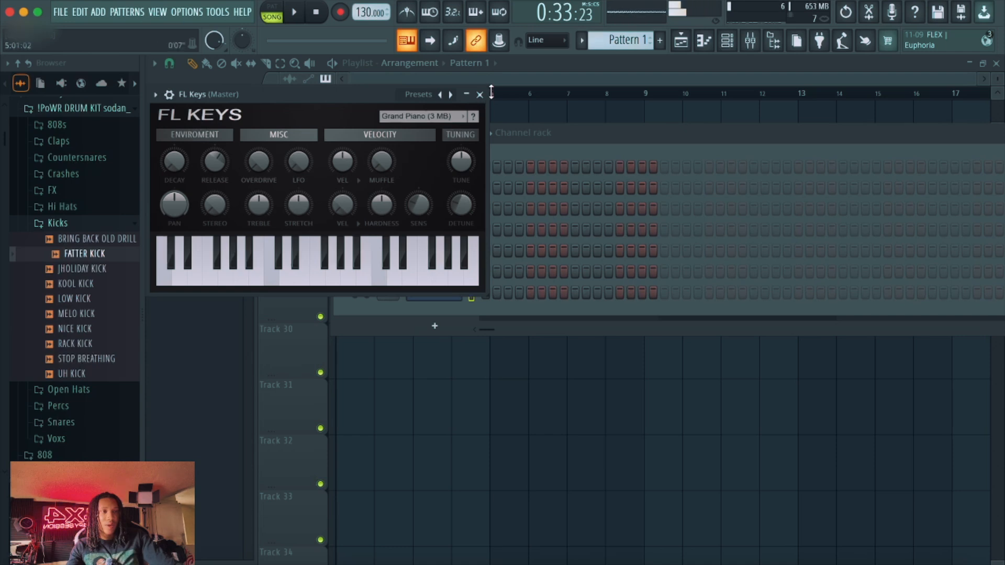
pyautogui.click(479, 94)
pyautogui.click(586, 292)
pyautogui.click(609, 292)
pyautogui.click(620, 292)
pyautogui.click(653, 292)
pyautogui.click(665, 292)
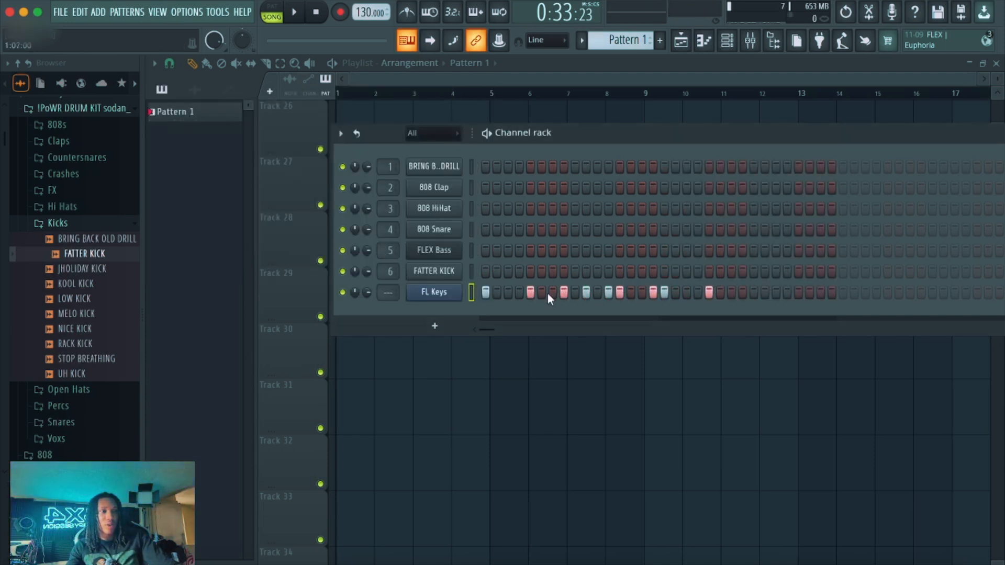
# Step: Switch playback to pattern mode and play the FL Keys pattern briefly
pyautogui.click(280, 13)
pyautogui.click(294, 12)
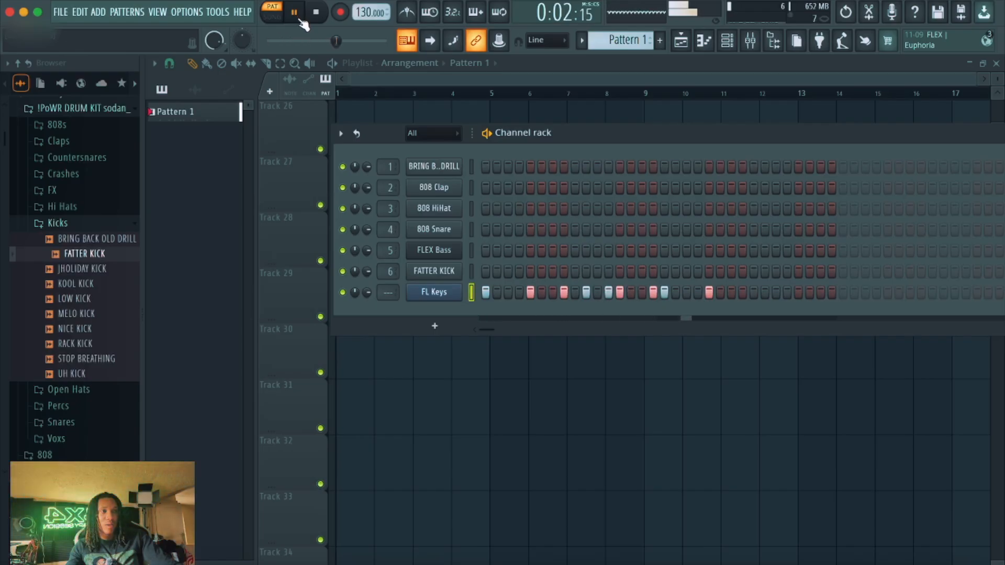
pyautogui.click(298, 16)
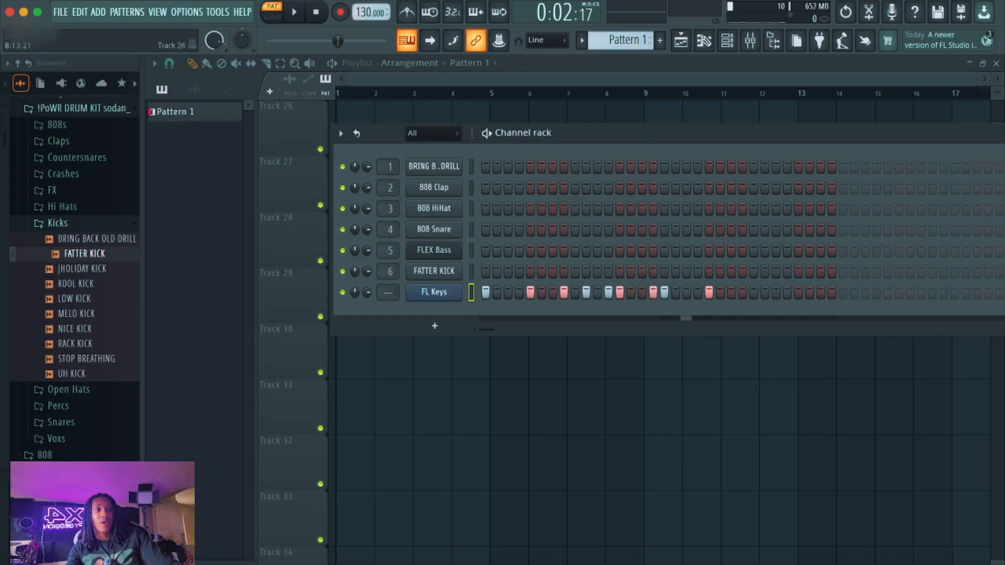
# Step: Open the FL Keys channel in the piano roll and delete all of its C5 notes
pyautogui.rightClick(432, 292)
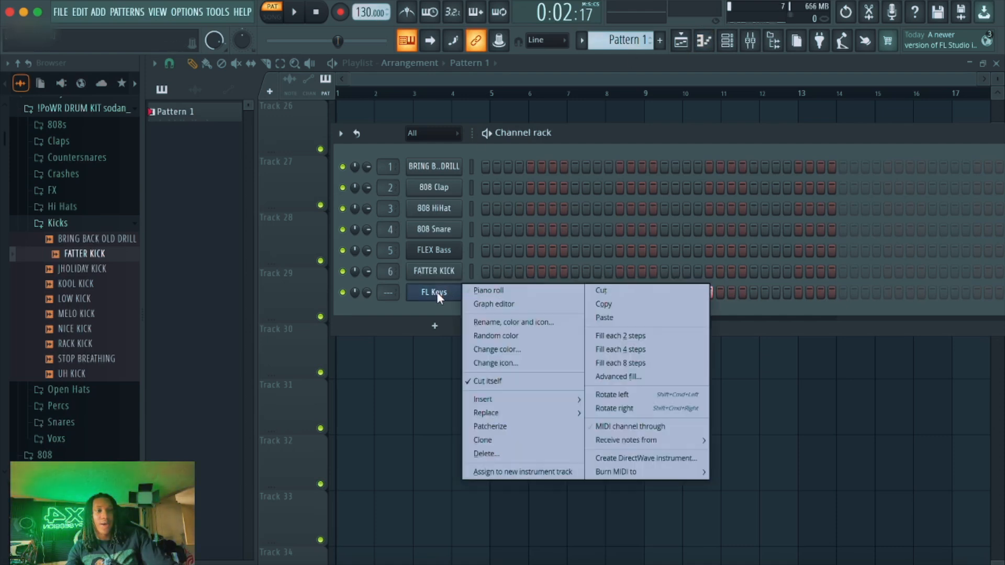
pyautogui.click(492, 292)
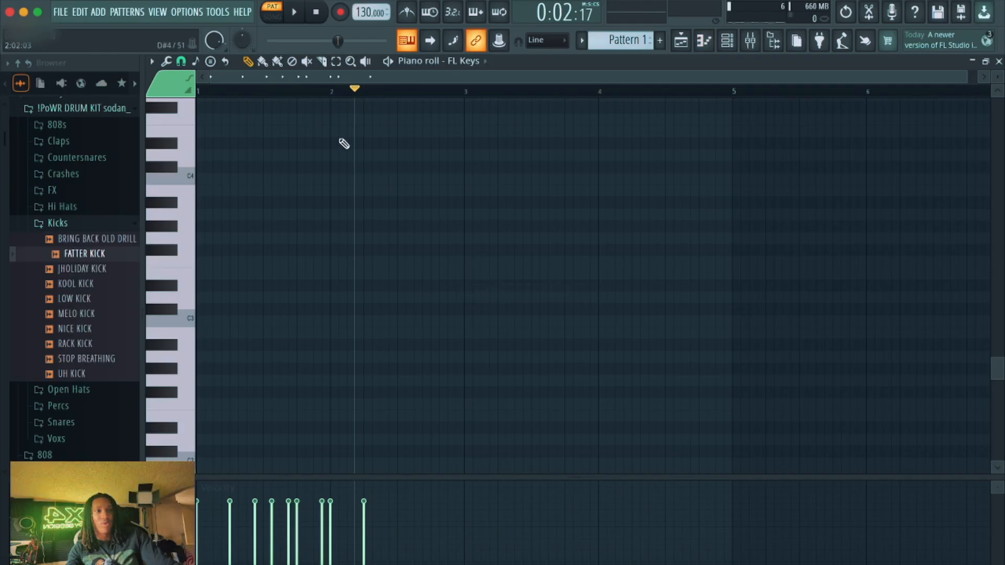
pyautogui.scroll(5, 361, 204)
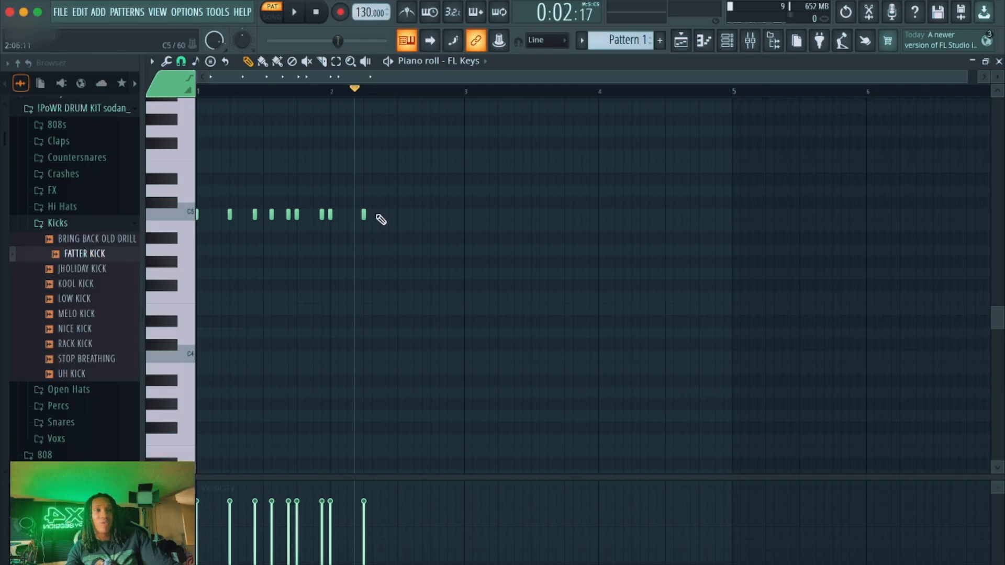
pyautogui.scroll(4, 372, 90)
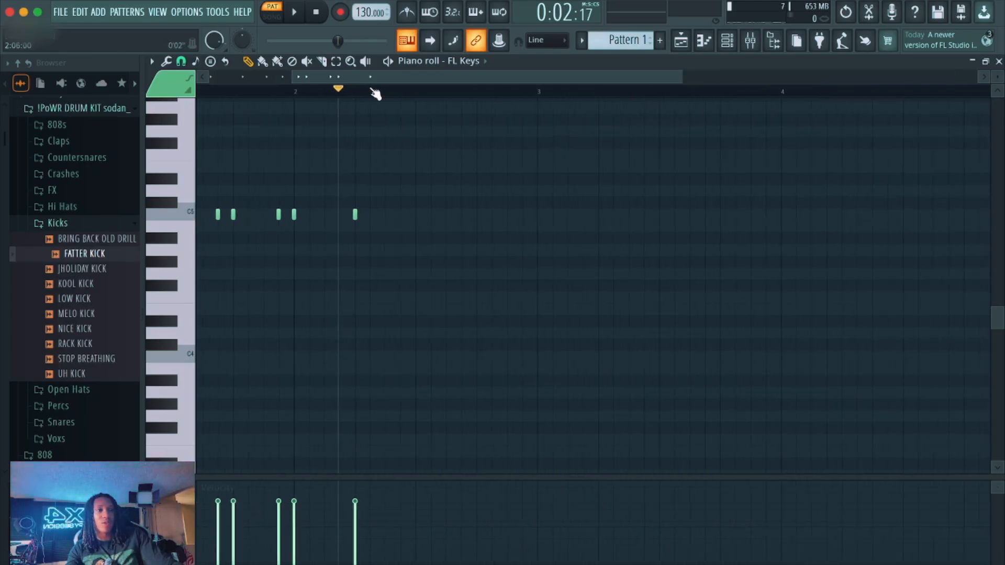
pyautogui.moveTo(331, 81); pyautogui.dragTo(253, 81)
pyautogui.rightClick(596, 214)
pyautogui.rightClick(497, 215)
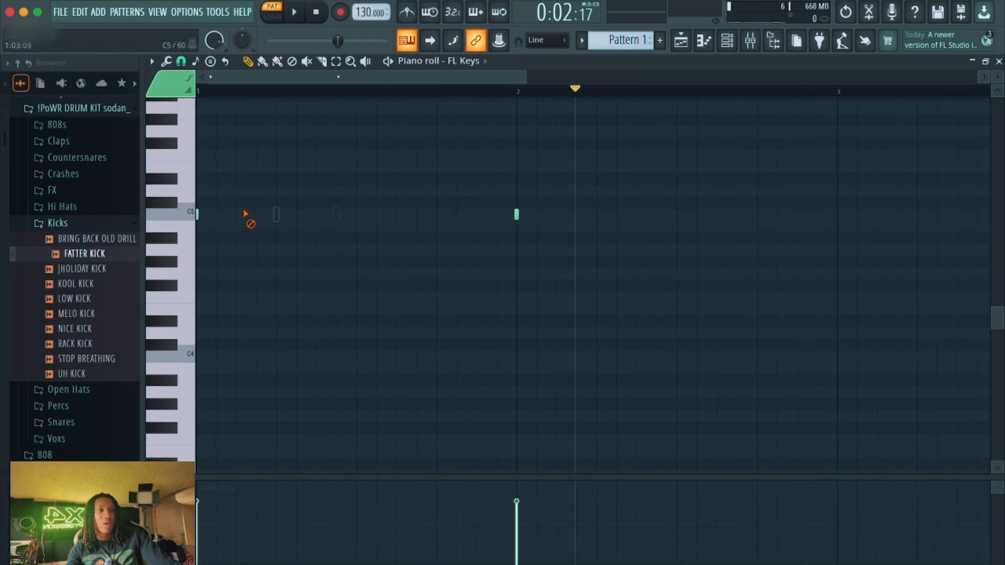
pyautogui.rightClick(199, 214)
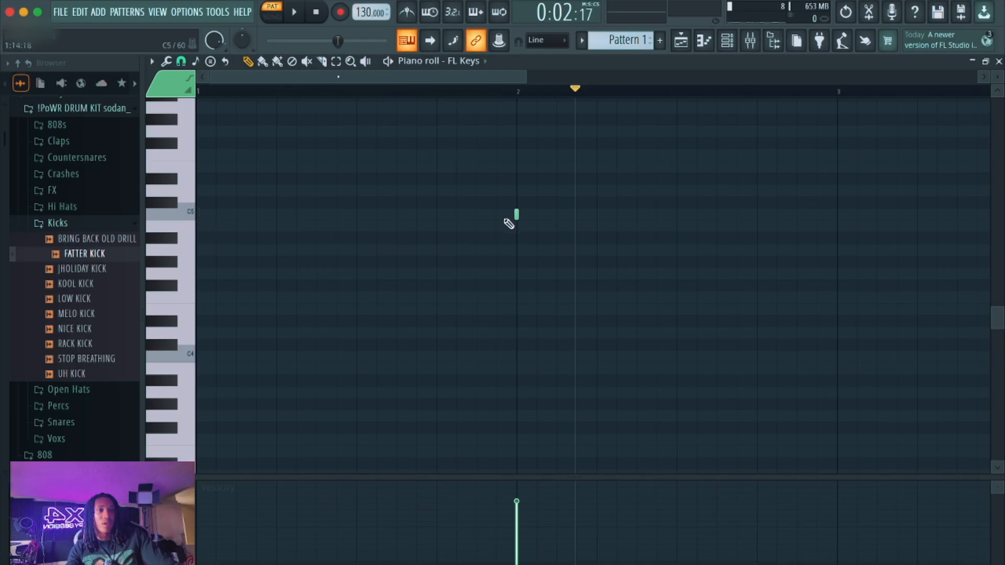
pyautogui.rightClick(516, 216)
# Step: Draw the notes C5, D#5, F5, C#5, A#4, B4, G5 and F#5 across bar 1 of the FL Keys piano roll
pyautogui.click(207, 215)
pyautogui.click(261, 178)
pyautogui.click(301, 155)
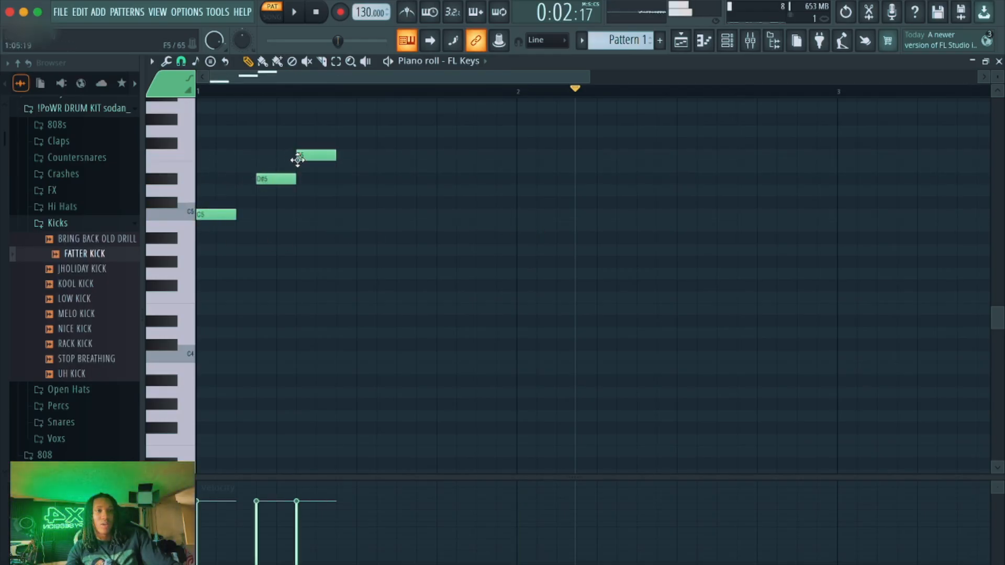
pyautogui.click(341, 203)
pyautogui.click(361, 238)
pyautogui.click(441, 226)
pyautogui.click(421, 131)
pyautogui.click(422, 143)
# Step: Draw F5, C#5 and A4 notes early in bar 2, followed by a stack of A4, F5 and E5
pyautogui.click(562, 155)
pyautogui.click(561, 203)
pyautogui.click(522, 250)
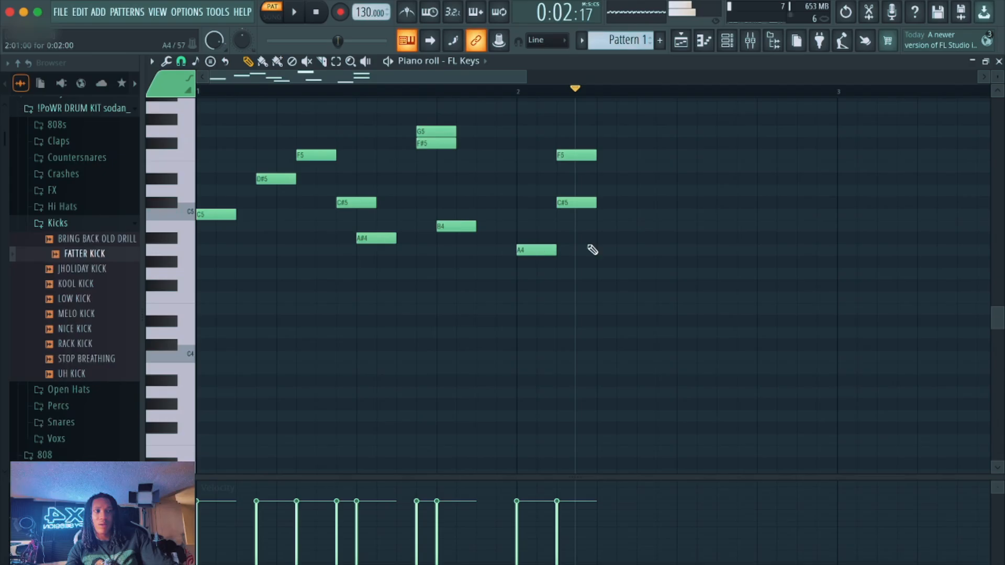
pyautogui.click(641, 250)
pyautogui.click(642, 155)
pyautogui.click(642, 167)
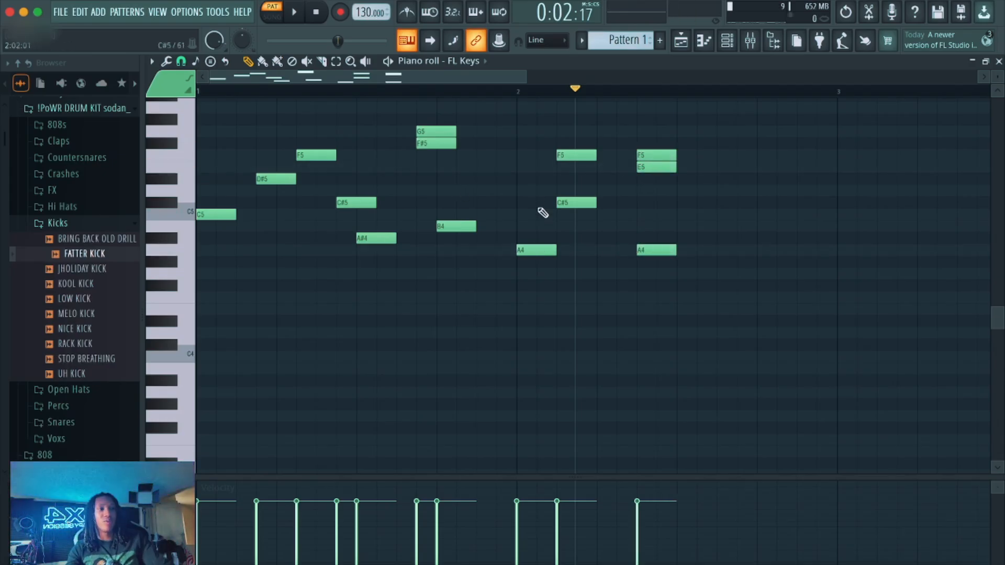
# Step: Add a short note right after the opening C5 in bar 1 and move it down to G4
pyautogui.scroll(4, 243, 97)
pyautogui.click(261, 211)
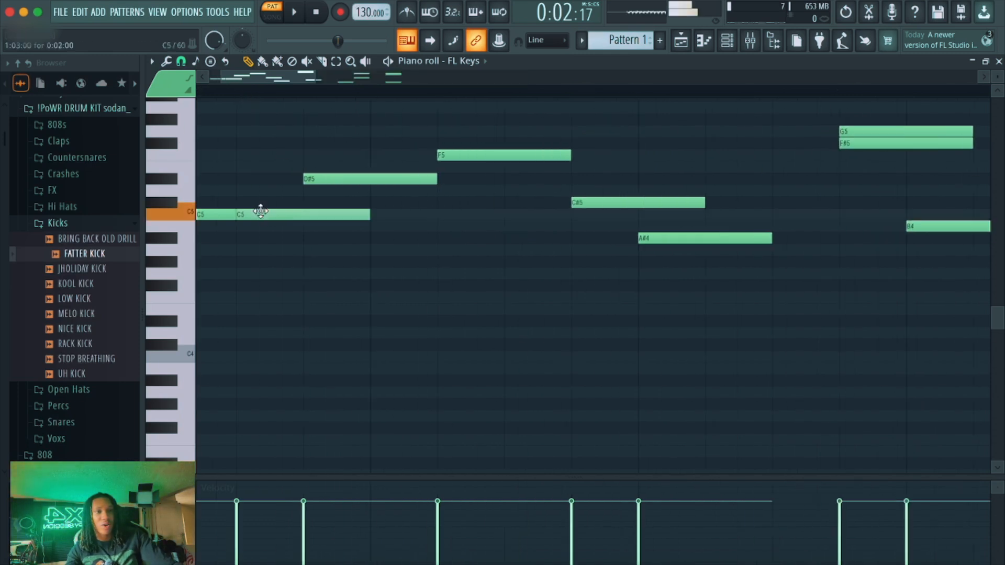
pyautogui.moveTo(261, 211); pyautogui.dragTo(272, 283)
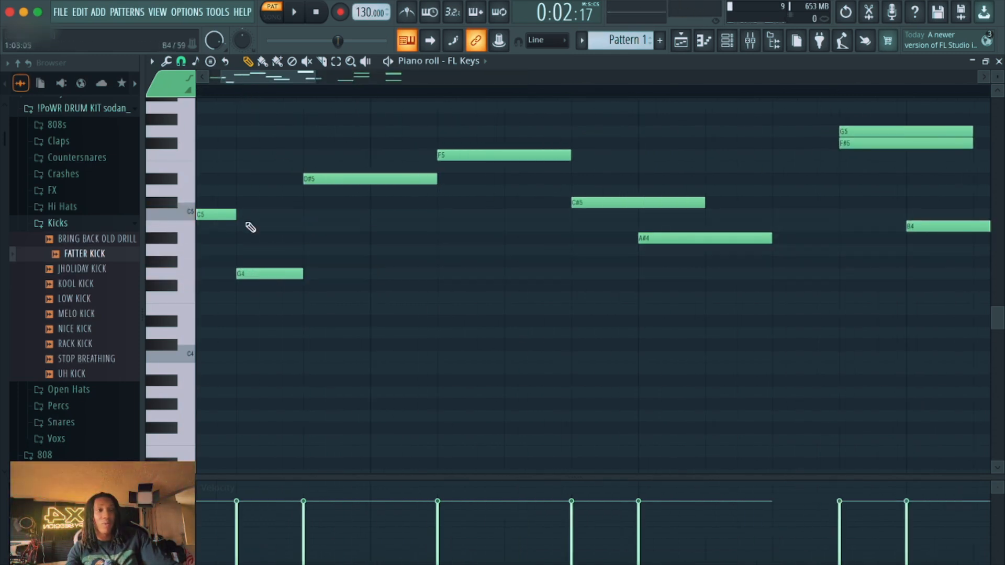
# Step: Delete the first six notes of bar 1: C5, G4, D#5, F5, C#5 and A#4
pyautogui.rightClick(225, 216)
pyautogui.rightClick(272, 274)
pyautogui.rightClick(335, 180)
pyautogui.rightClick(466, 156)
pyautogui.rightClick(618, 203)
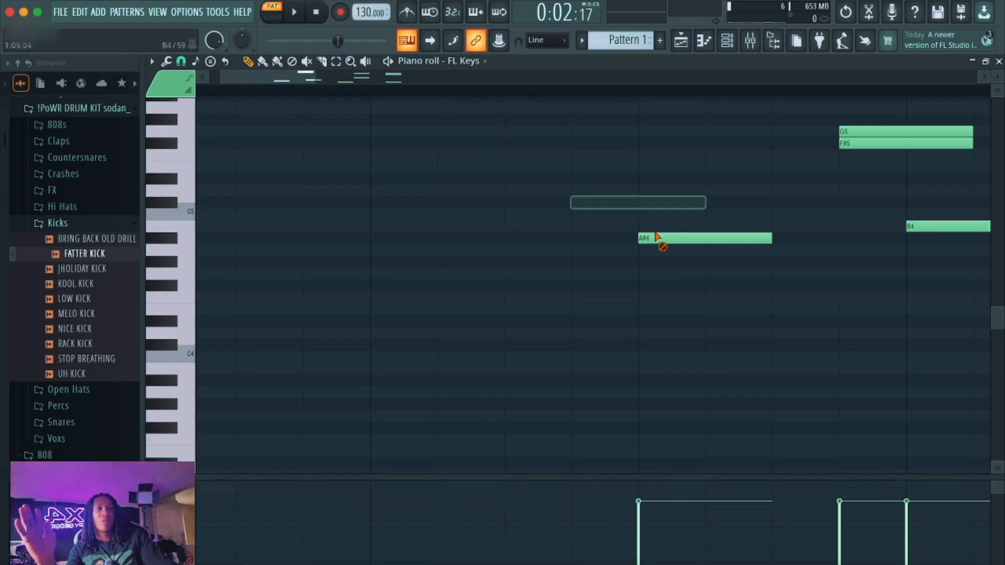
pyautogui.rightClick(649, 237)
# Step: View the mixer, and set the FL Keys channel's target mixer track to 7 in the channel rack
pyautogui.click(773, 42)
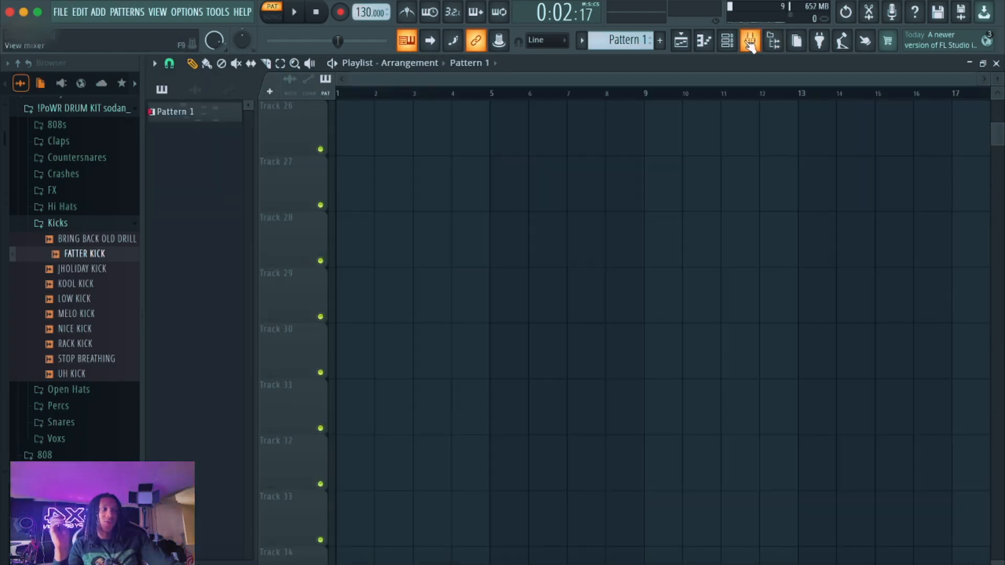
pyautogui.click(750, 46)
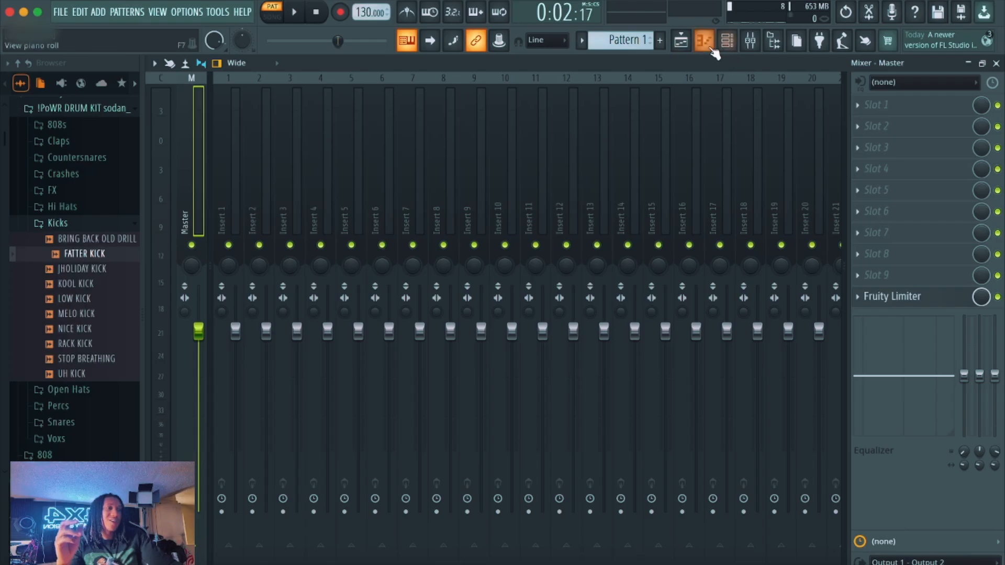
pyautogui.click(682, 42)
pyautogui.click(727, 42)
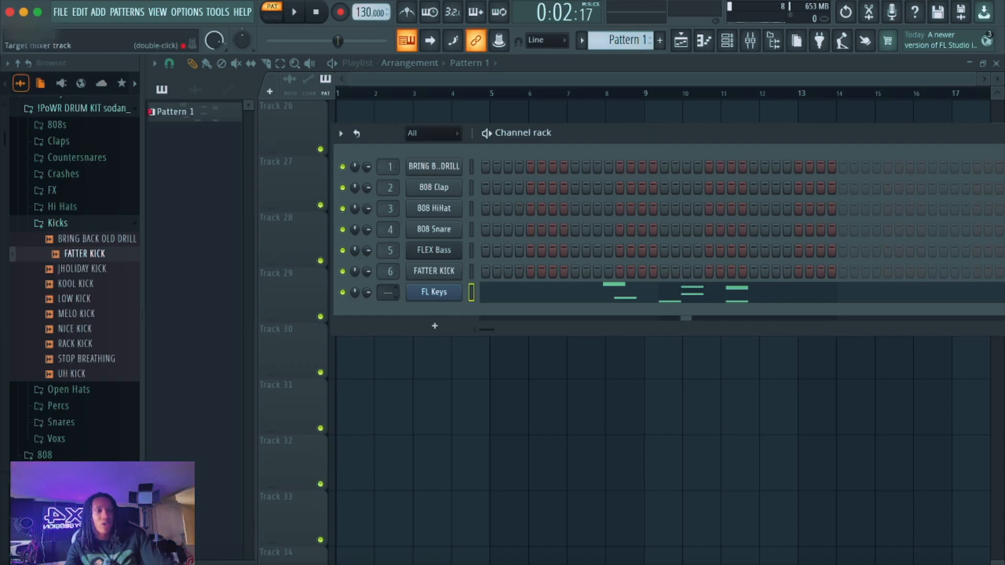
pyautogui.scroll(1, 390, 292)
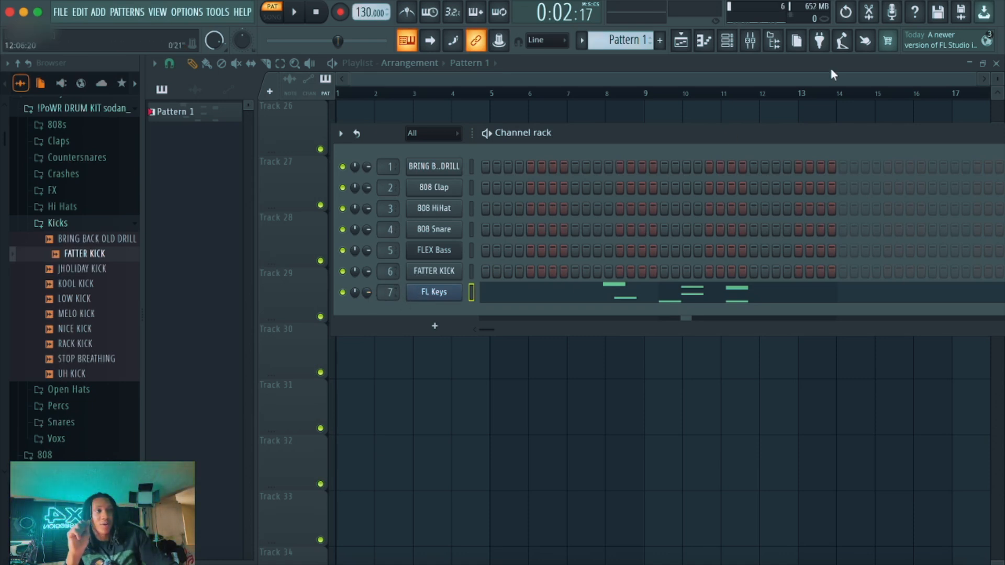
# Step: Check the Insert 7 track in the mixer and return to the channel rack over the playlist
pyautogui.click(750, 40)
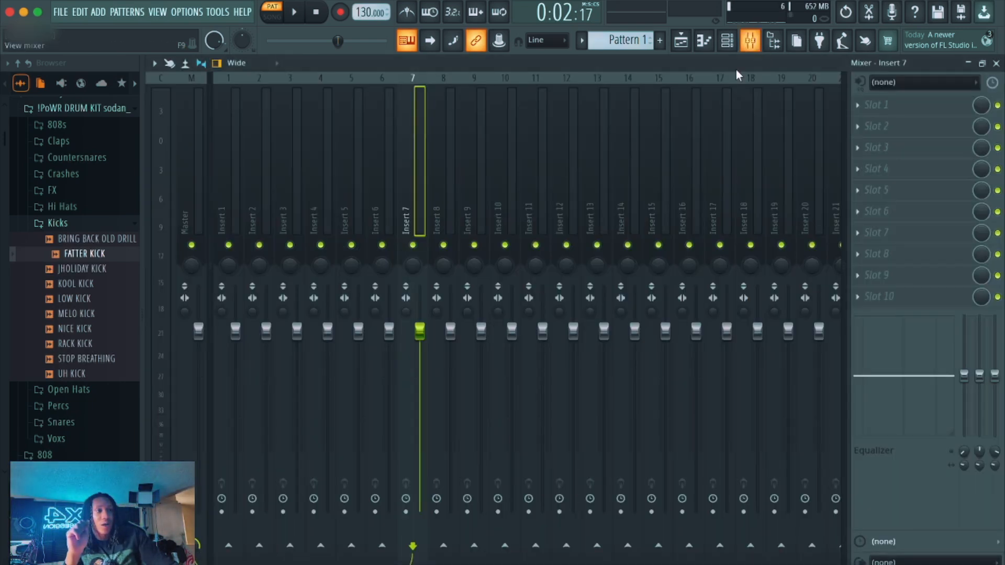
pyautogui.click(682, 43)
pyautogui.click(727, 44)
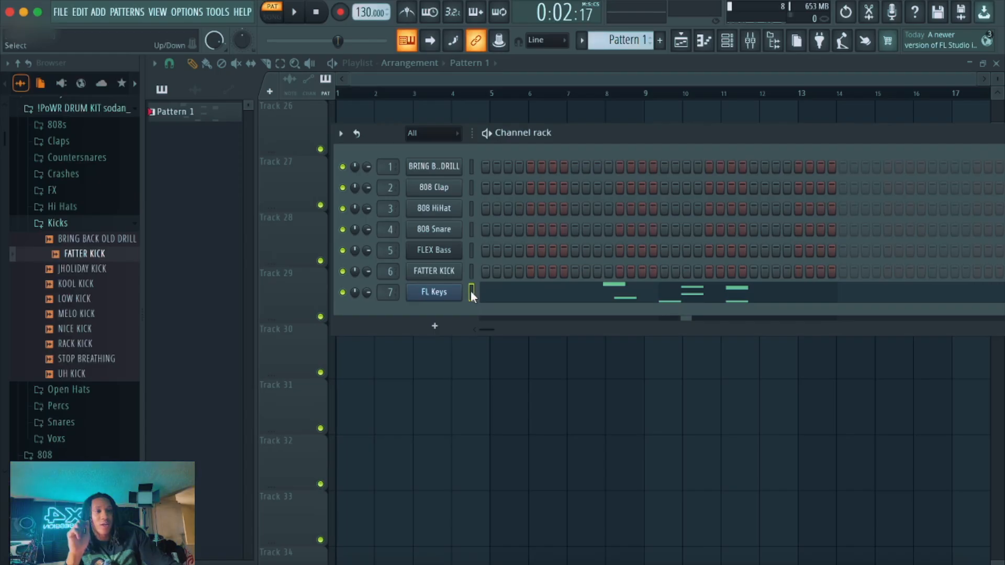
# Step: Route the selected FL Keys channel to the Insert 7 track from within the mixer
pyautogui.click(750, 40)
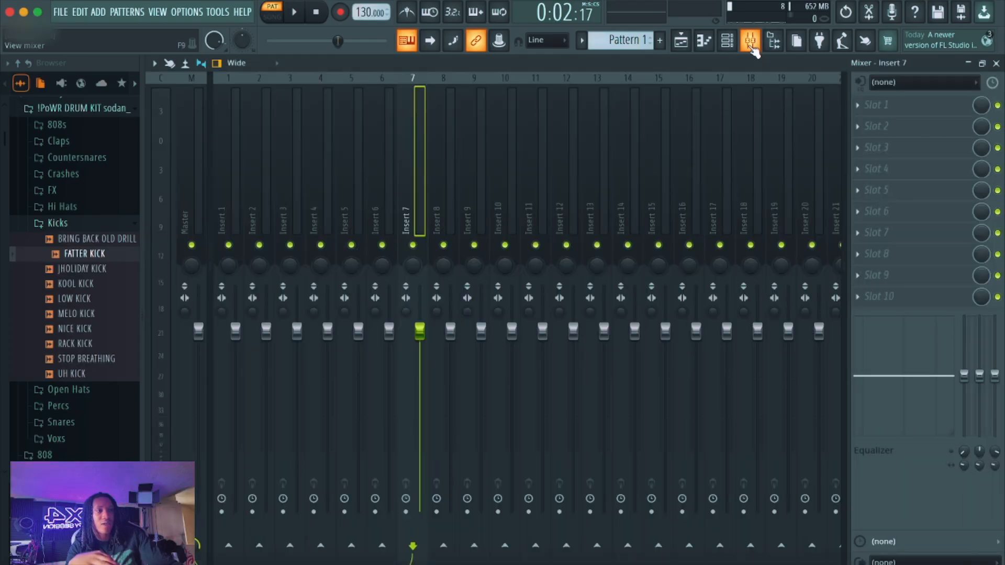
pyautogui.rightClick(421, 217)
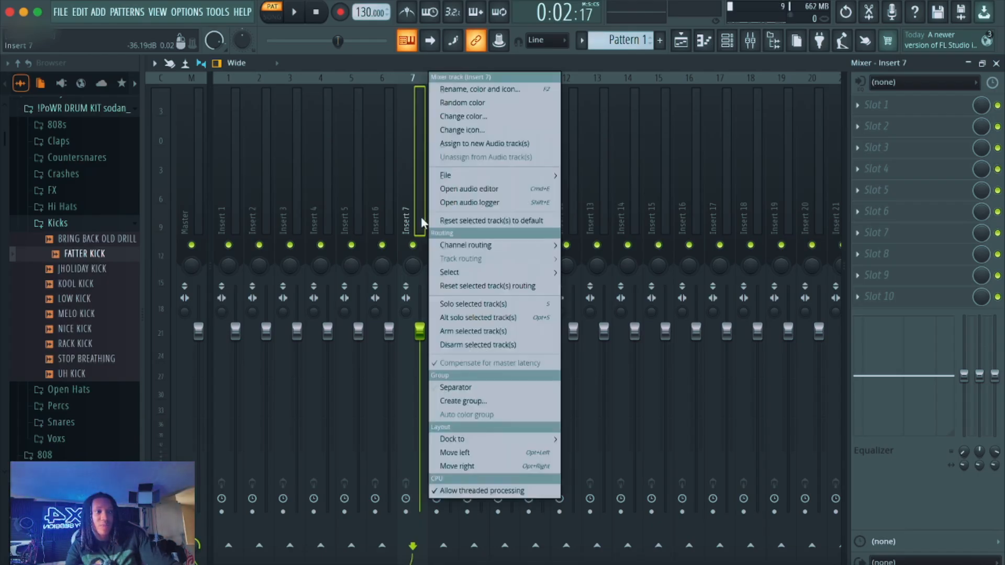
pyautogui.moveTo(467, 244)
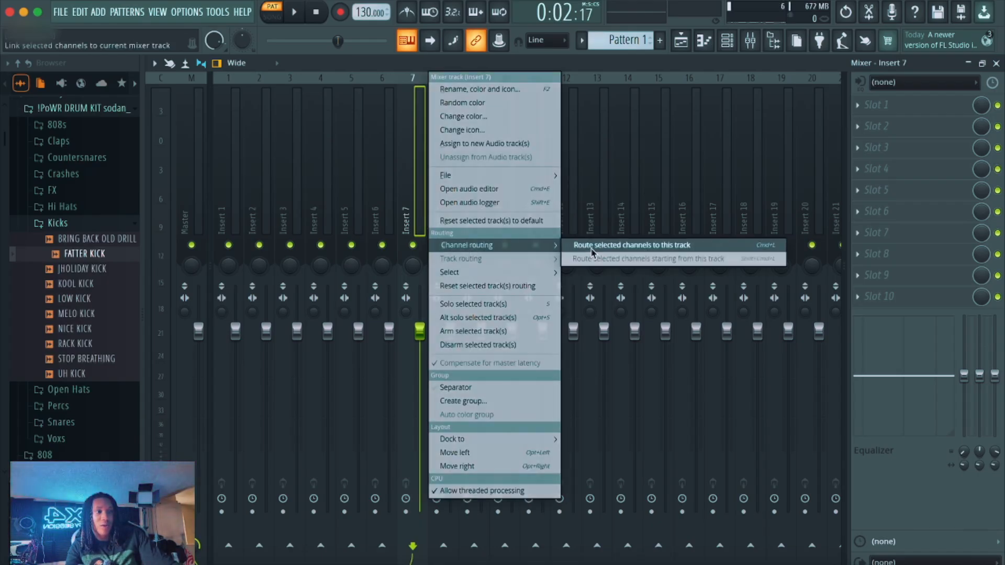
pyautogui.click(628, 246)
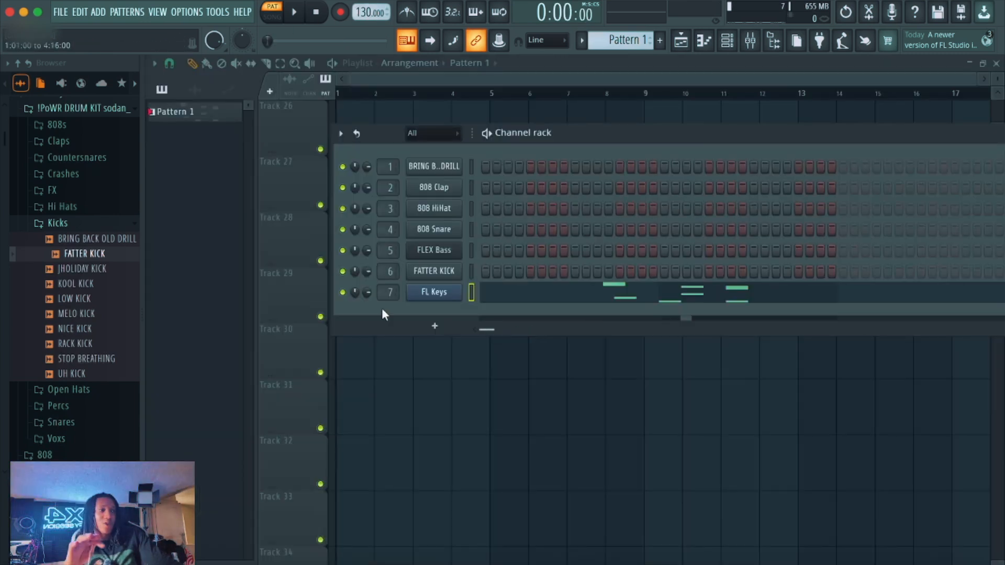
# Step: Load Fruity Reeverb 2 in the first effect slot of the FL Keys mixer track and raise its wet level all the way up
pyautogui.click(750, 41)
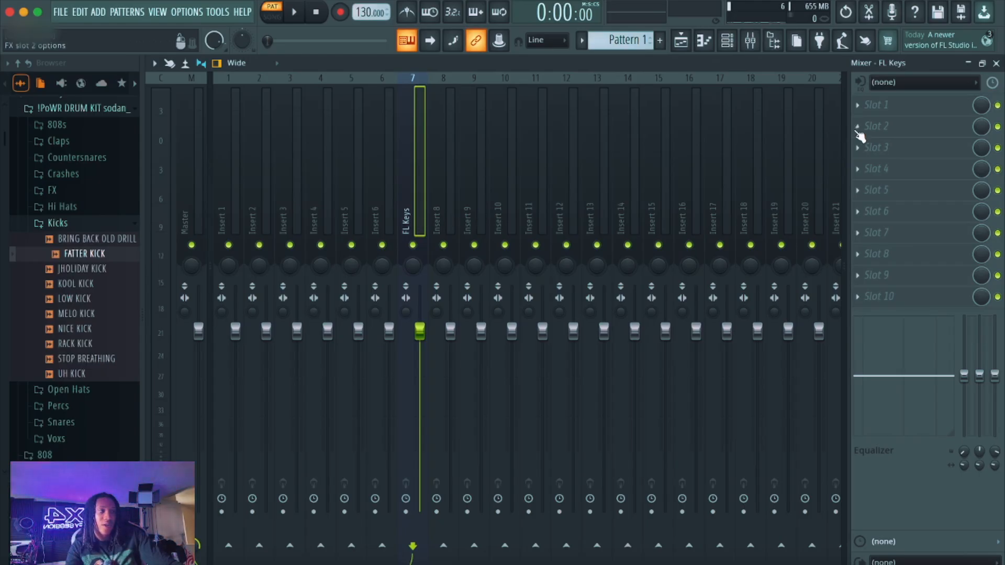
pyautogui.click(869, 105)
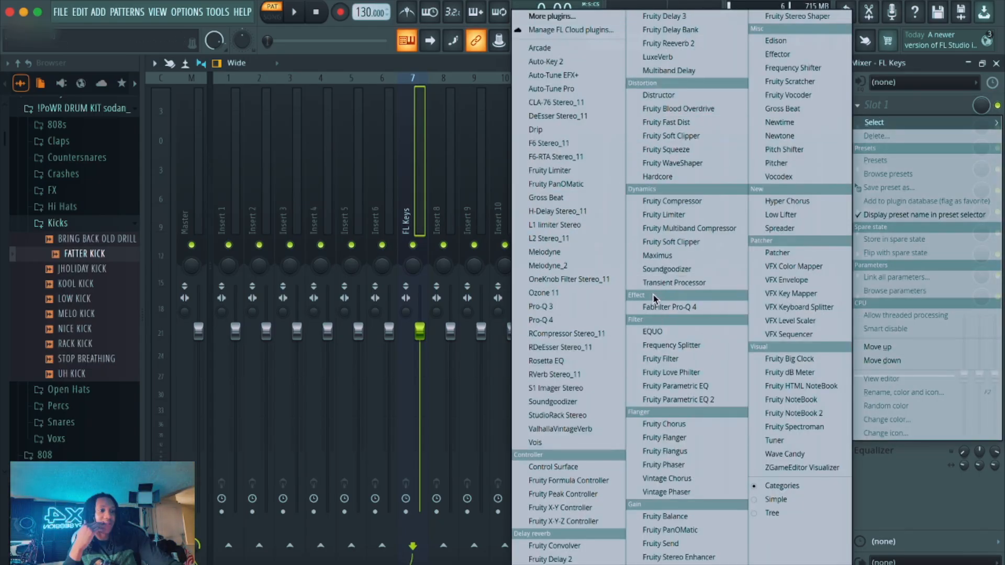
pyautogui.click(678, 46)
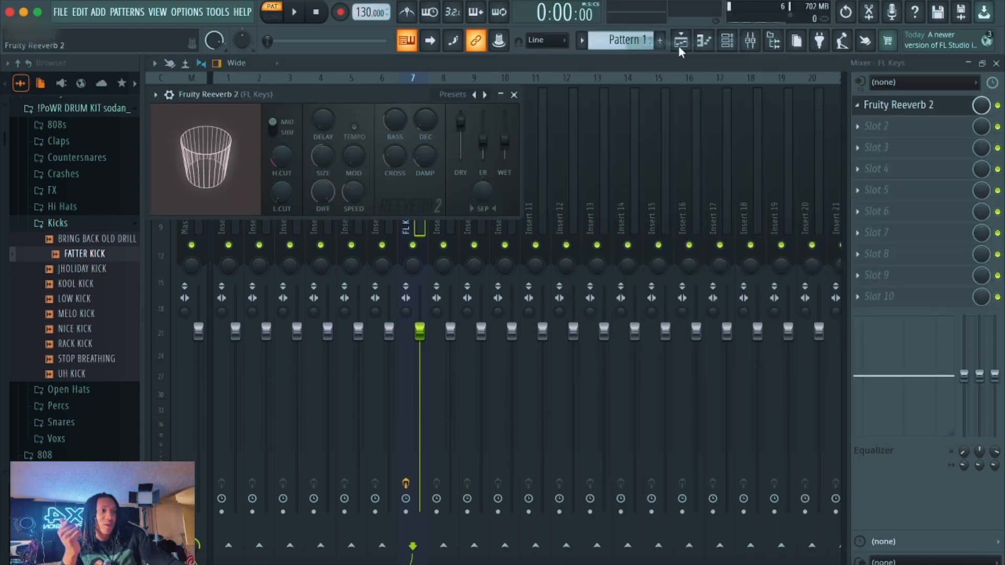
pyautogui.moveTo(504, 140); pyautogui.dragTo(510, 112)
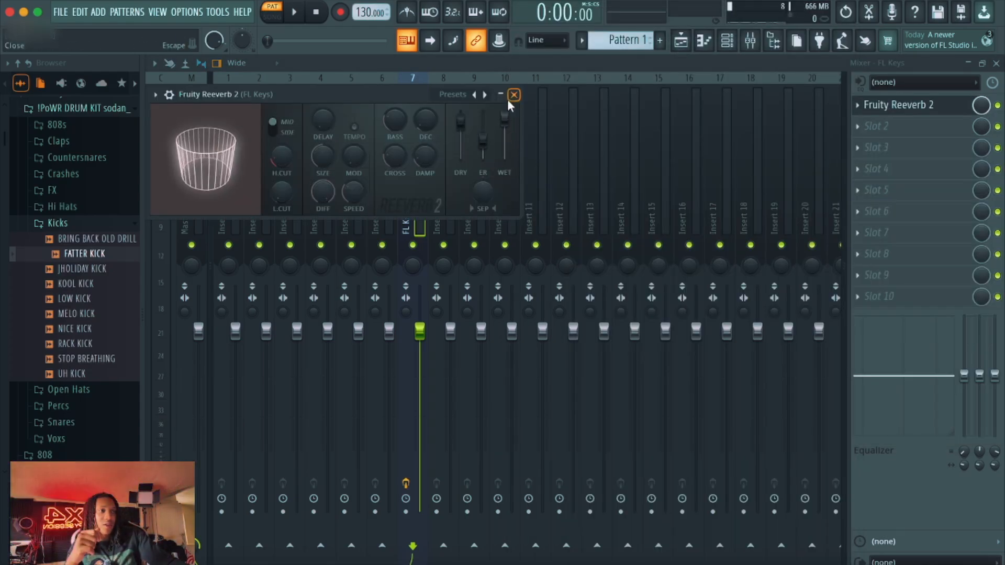
pyautogui.click(513, 94)
# Step: Play Pattern 1 with the mixer and channel rack in view to hear the reverb on FL Keys, and stop playback
pyautogui.click(681, 40)
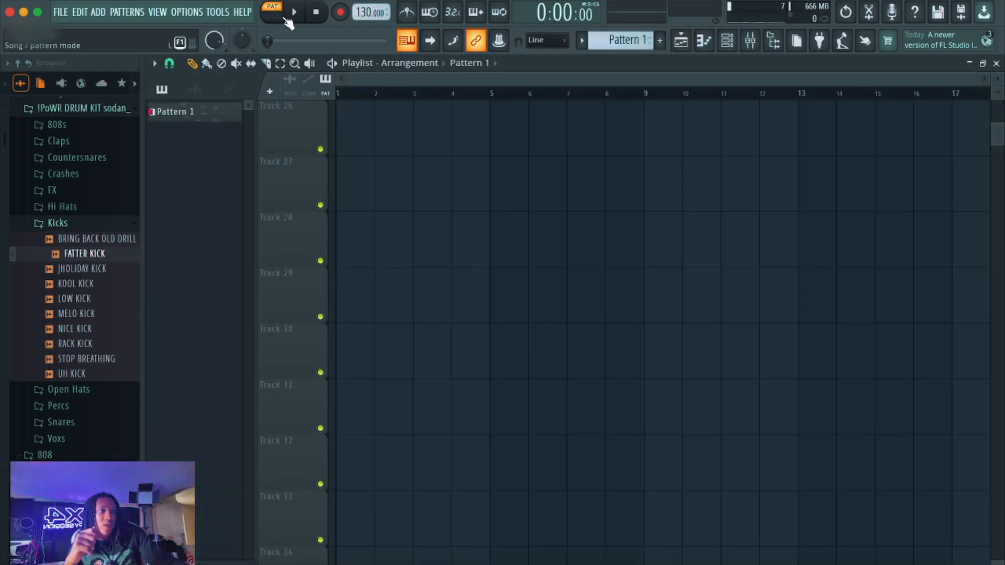
pyautogui.click(750, 42)
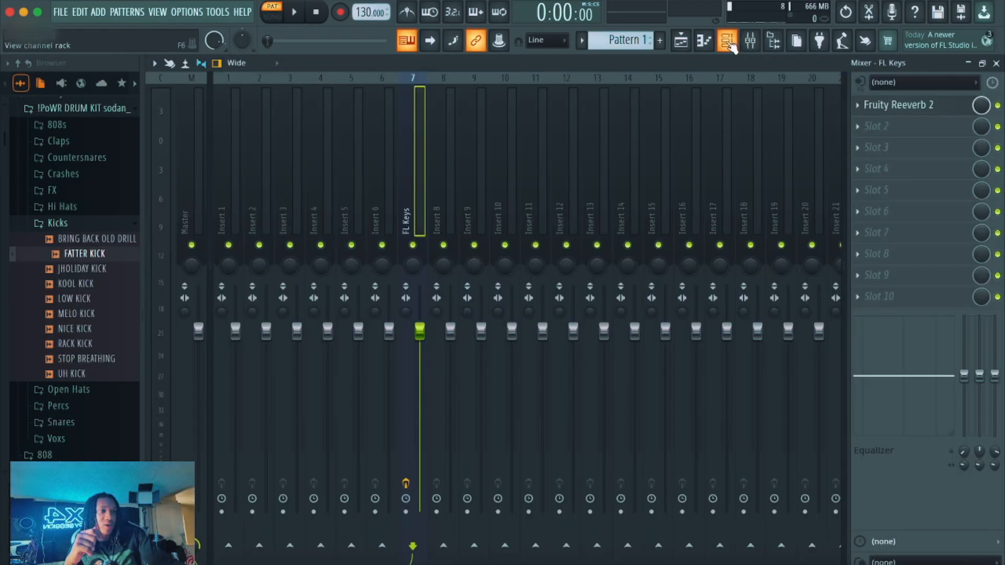
pyautogui.click(727, 42)
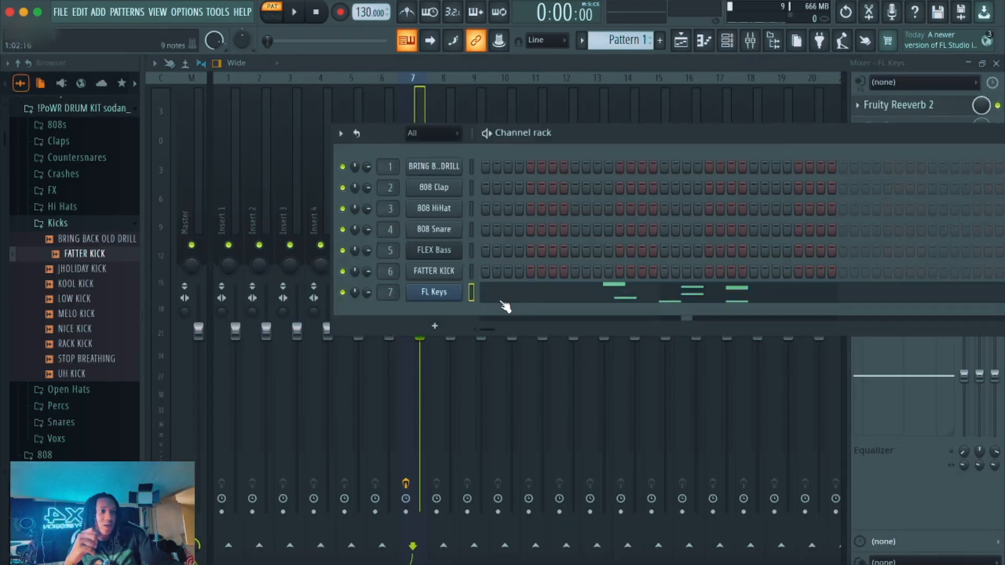
pyautogui.click(298, 16)
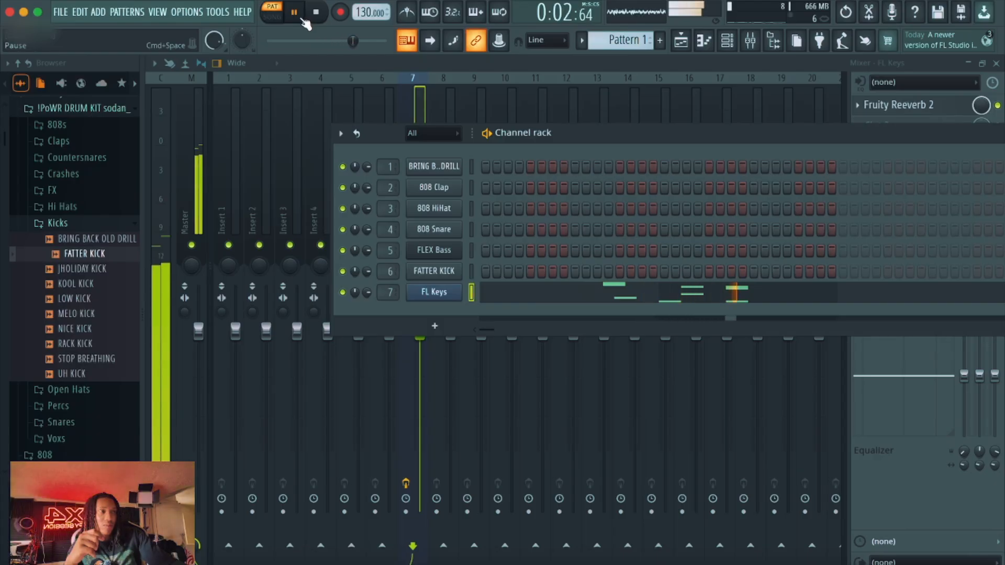
pyautogui.click(316, 12)
# Step: Move the channel rack lower over the mixer, close it, and bring the playlist back into view
pyautogui.moveTo(611, 136); pyautogui.dragTo(368, 275)
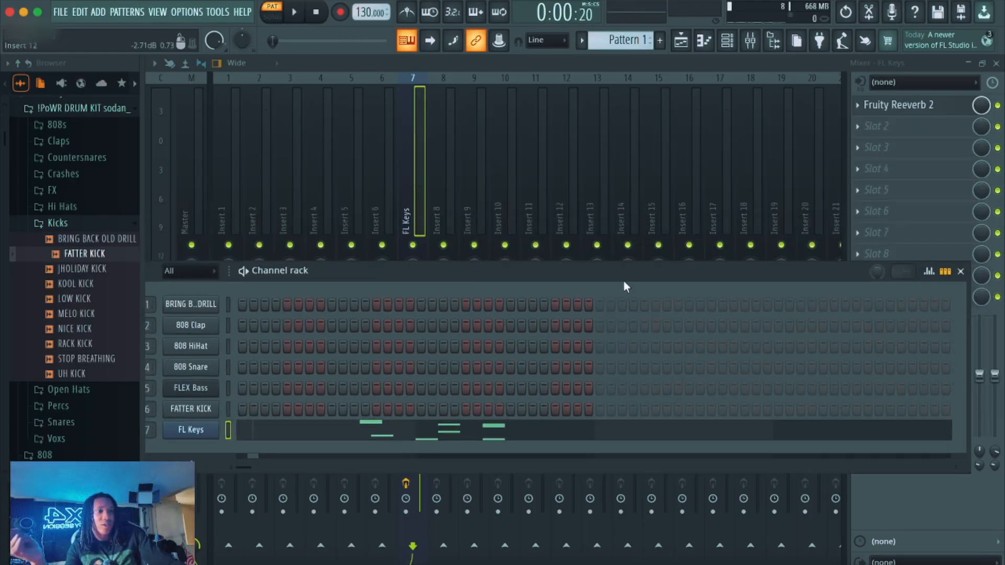
pyautogui.click(960, 272)
pyautogui.click(680, 42)
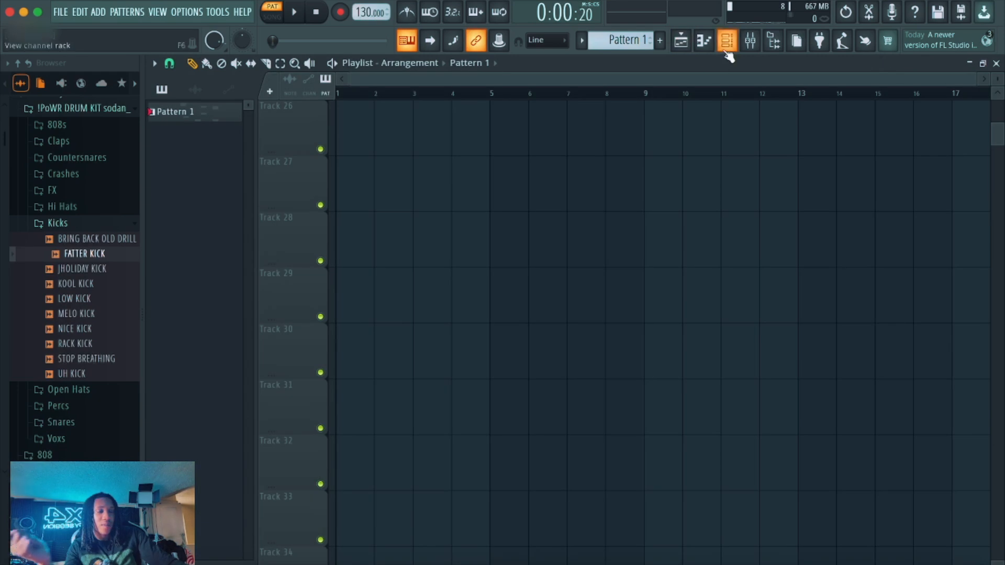